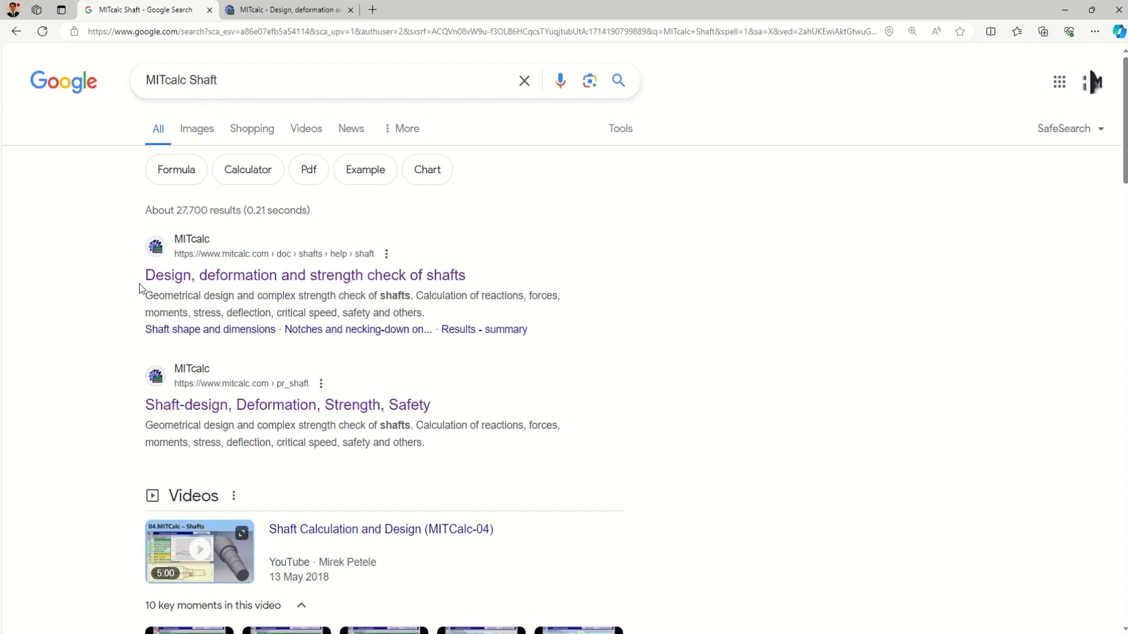
- Look over the shaft.htm help page in Edge, then return to the File Explorer shafts folder
{"action": "left_click", "coordinate": [288, 10]}
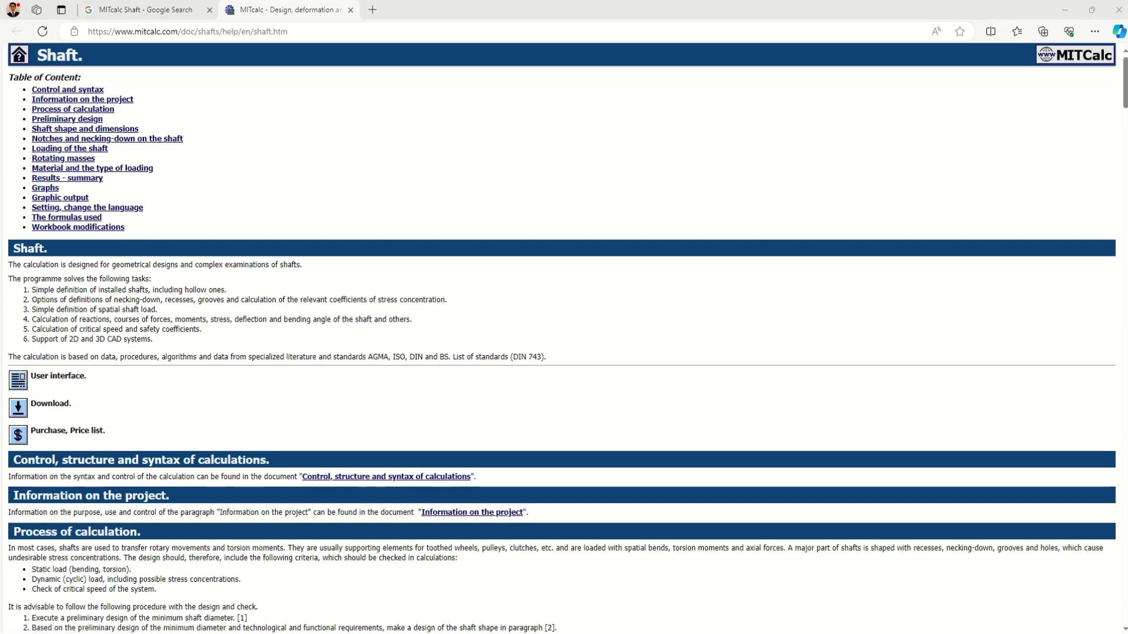
{"action": "left_click", "coordinate": [377, 612]}
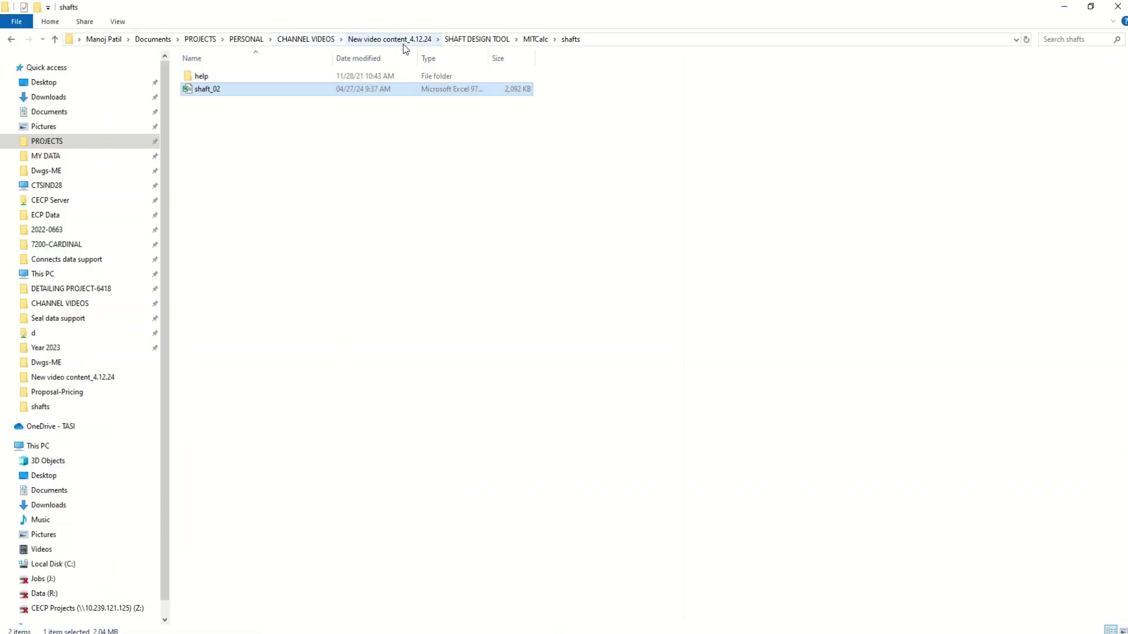
- Browse SHAFT DESIGN TOOL > MITCalc > shafts and open the shaft_02 workbook in Excel
{"action": "left_click", "coordinate": [469, 39]}
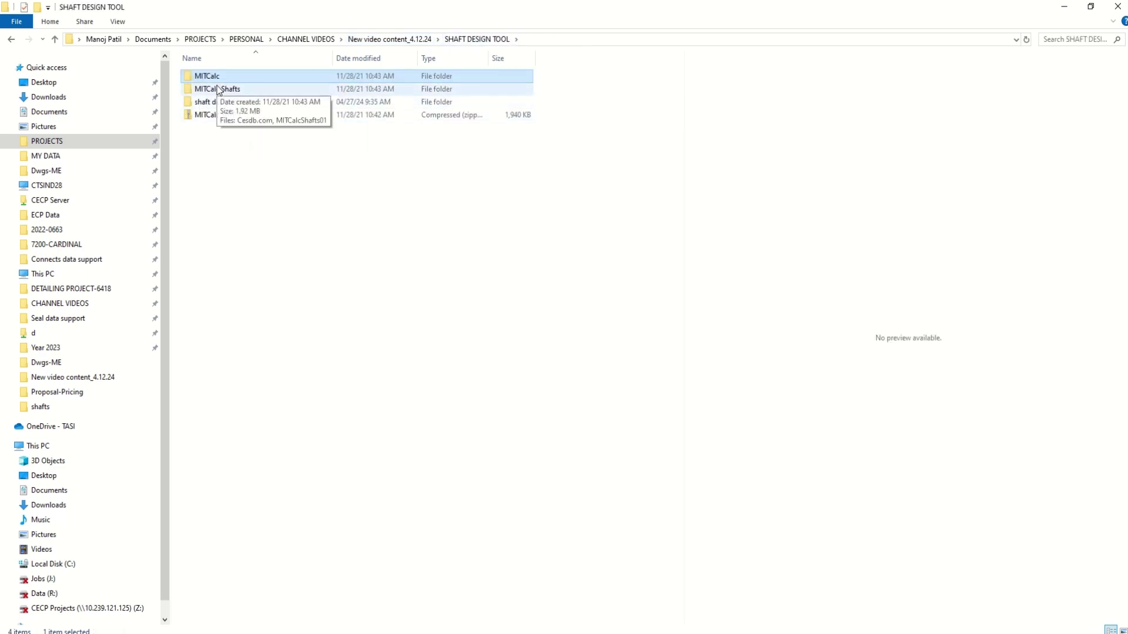
{"action": "double_click", "coordinate": [218, 90]}
{"action": "left_click", "coordinate": [474, 39]}
{"action": "double_click", "coordinate": [221, 87]}
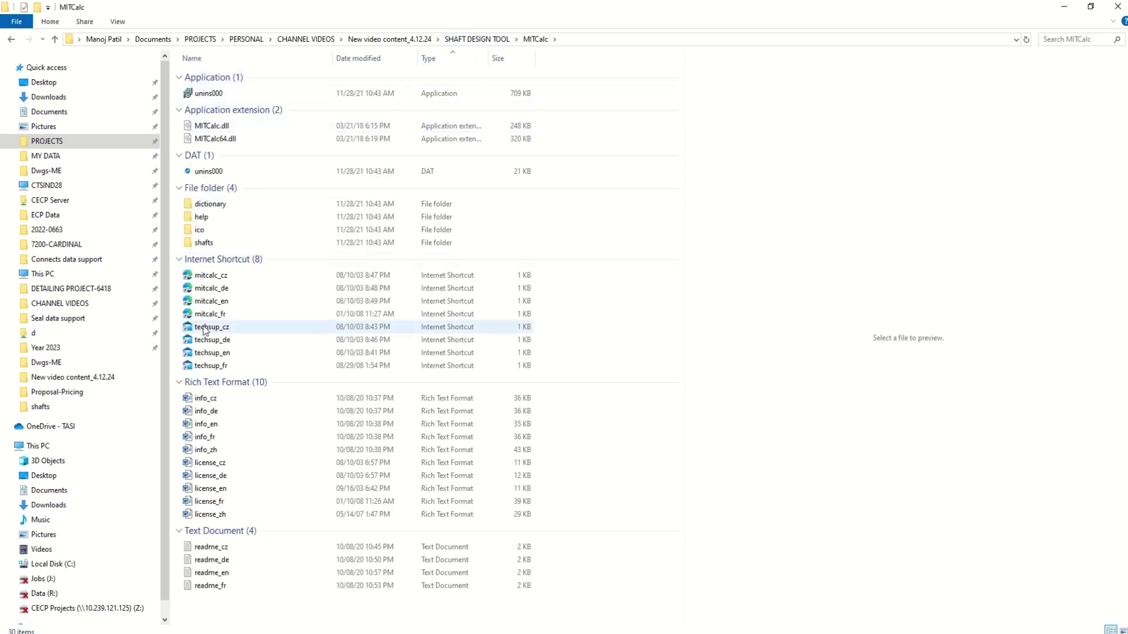
{"action": "left_click", "coordinate": [206, 244]}
{"action": "double_click", "coordinate": [207, 243]}
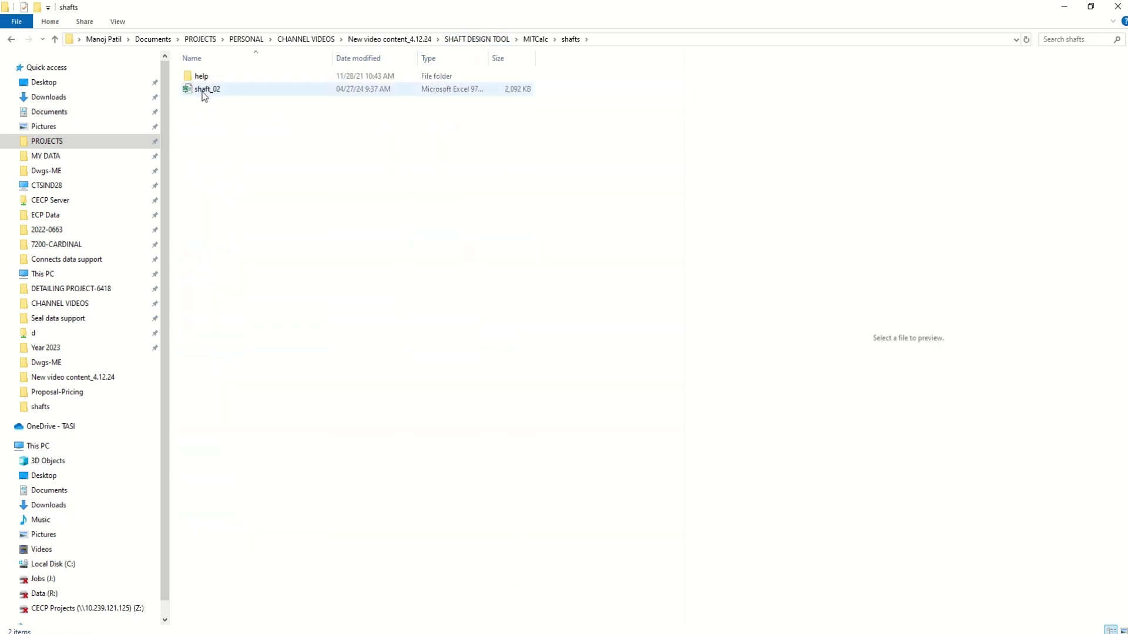
{"action": "double_click", "coordinate": [233, 93]}
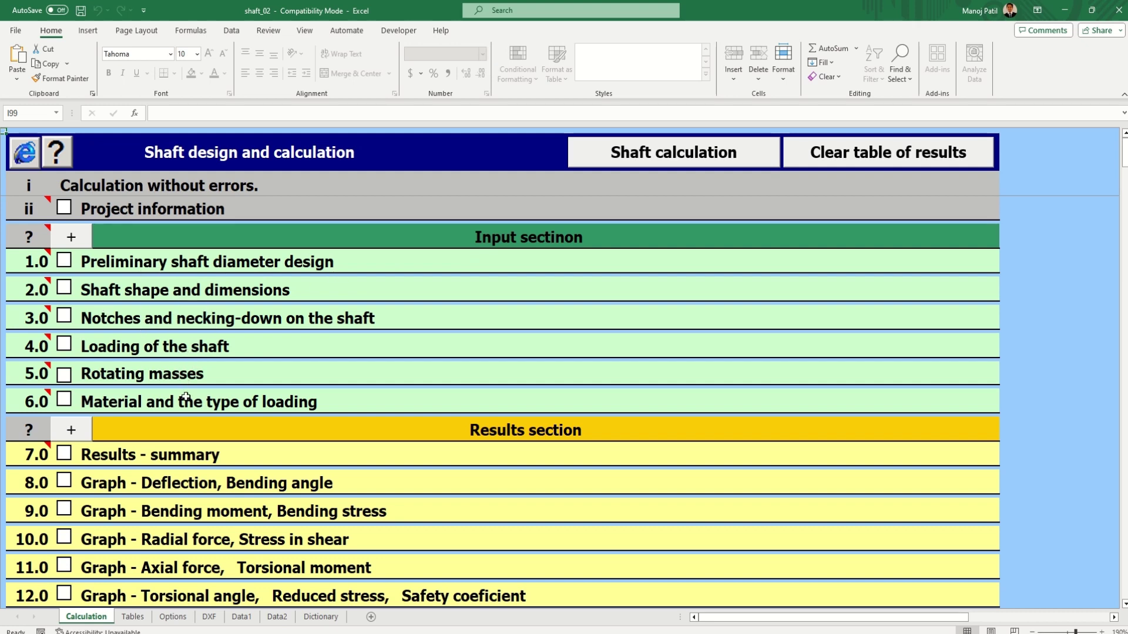
- Expand the input section and set load type B...Static torsion + bending, keeping Imperial units
{"action": "left_click", "coordinate": [71, 237]}
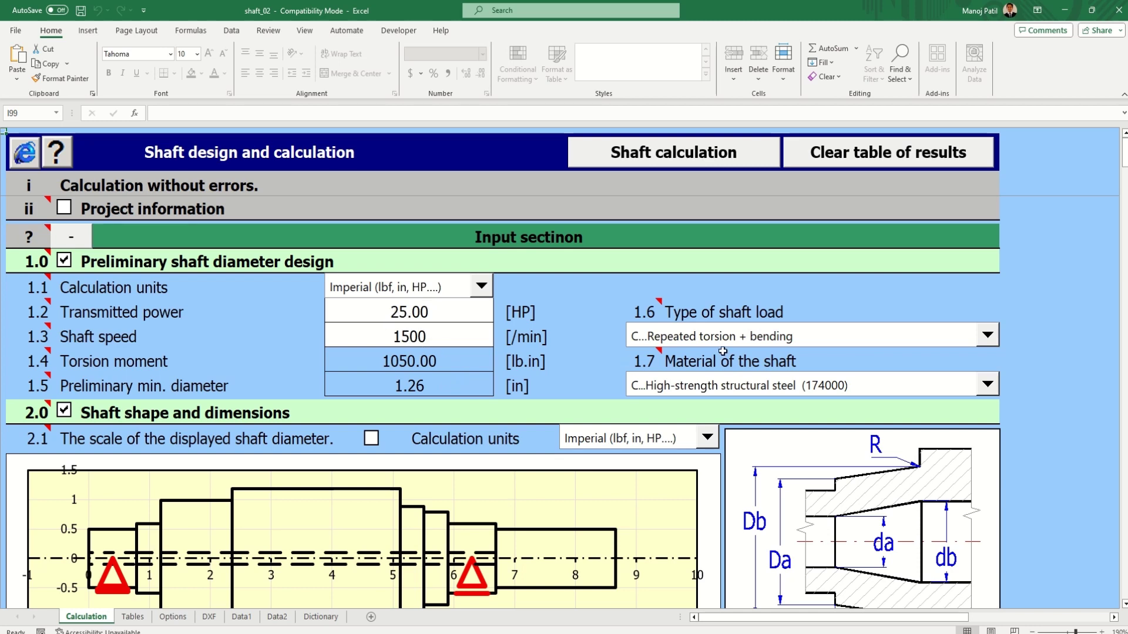
{"action": "left_click", "coordinate": [739, 338]}
{"action": "left_click", "coordinate": [691, 374]}
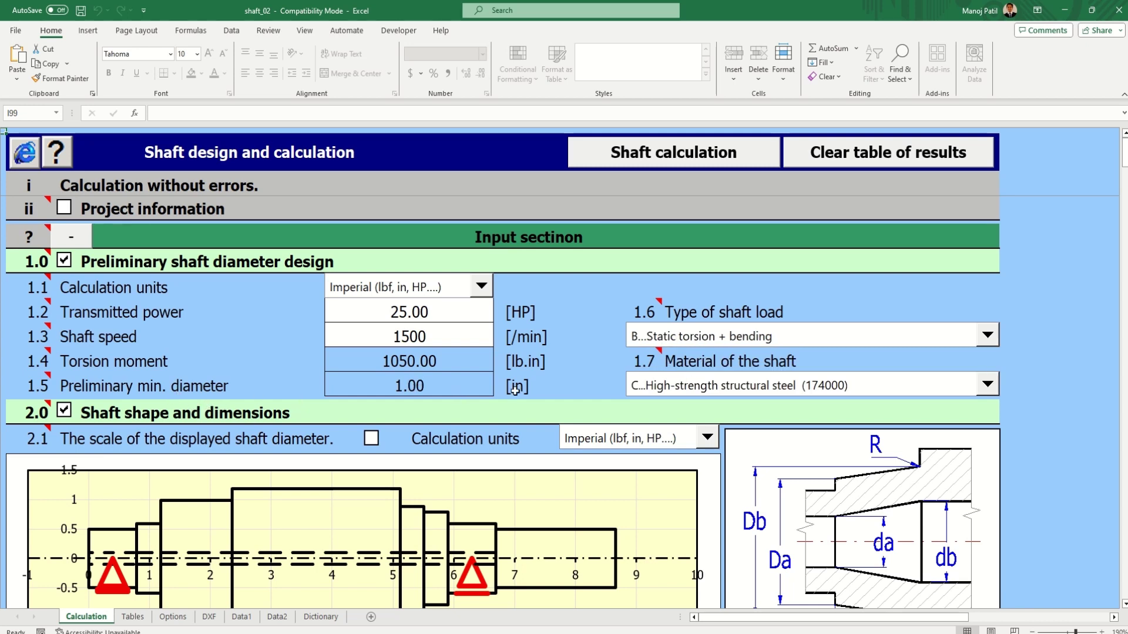
{"action": "scroll", "coordinate": [710, 392], "scroll_direction": "down", "scroll_amount": 1}
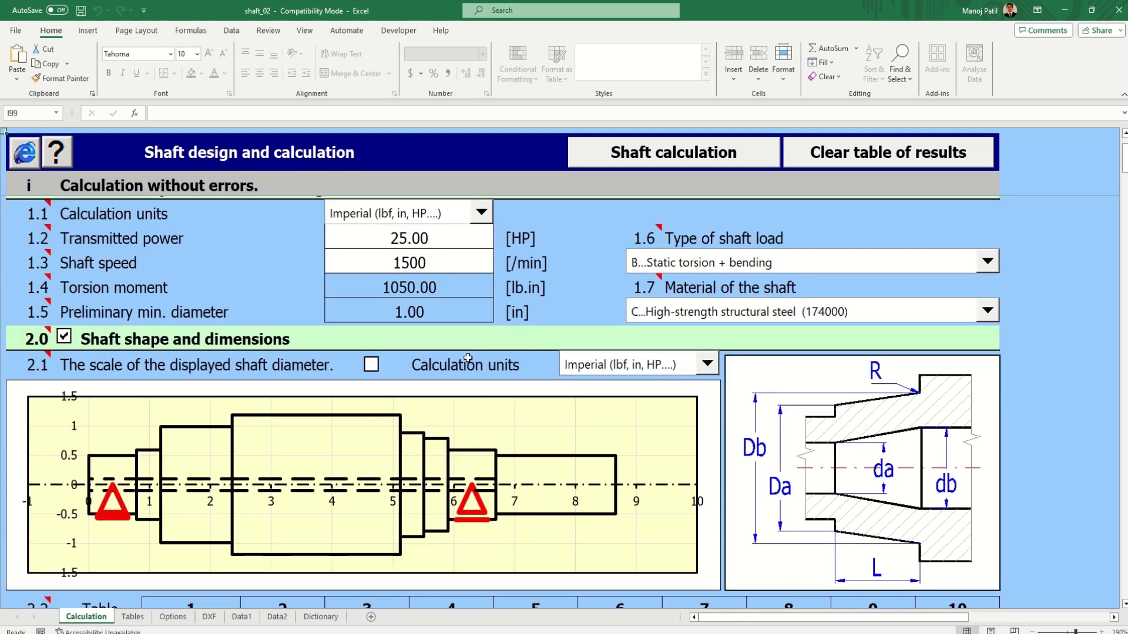
{"action": "left_click", "coordinate": [615, 366]}
{"action": "left_click", "coordinate": [615, 367]}
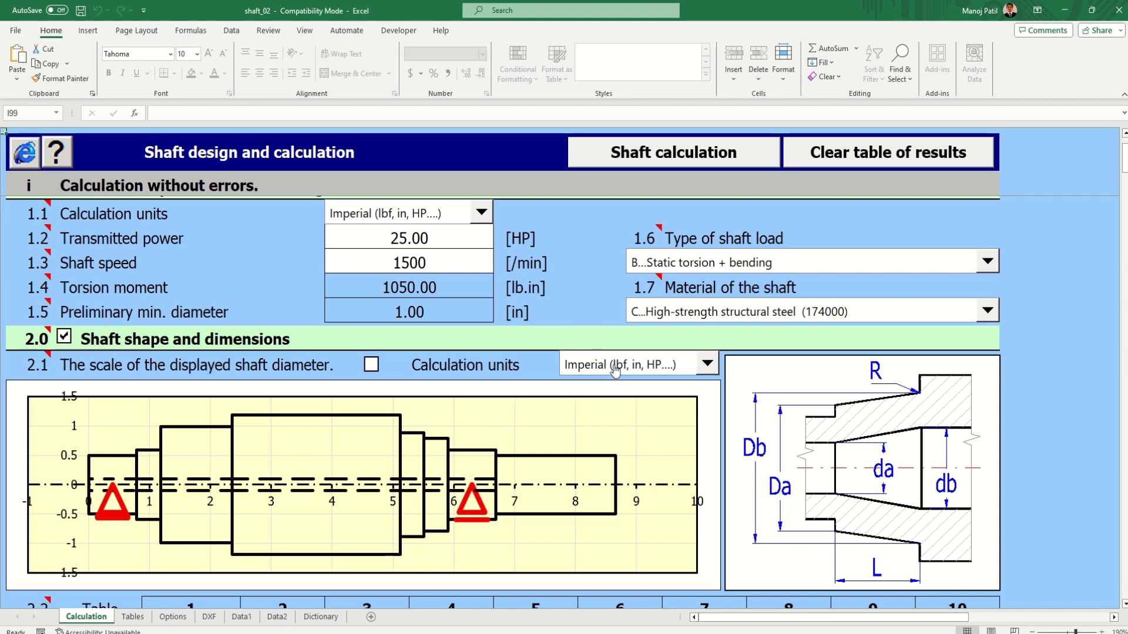
{"action": "scroll", "coordinate": [442, 361], "scroll_direction": "down", "scroll_amount": 2}
{"action": "scroll", "coordinate": [442, 361], "scroll_direction": "down", "scroll_amount": 3}
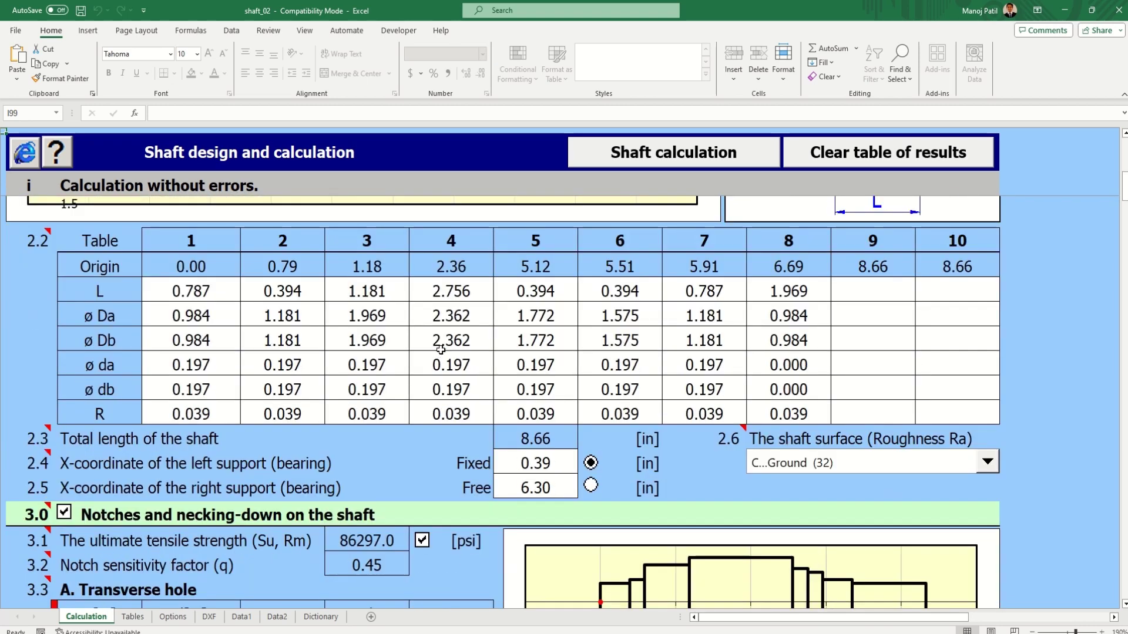
{"action": "scroll", "coordinate": [401, 347], "scroll_direction": "down", "scroll_amount": 3}
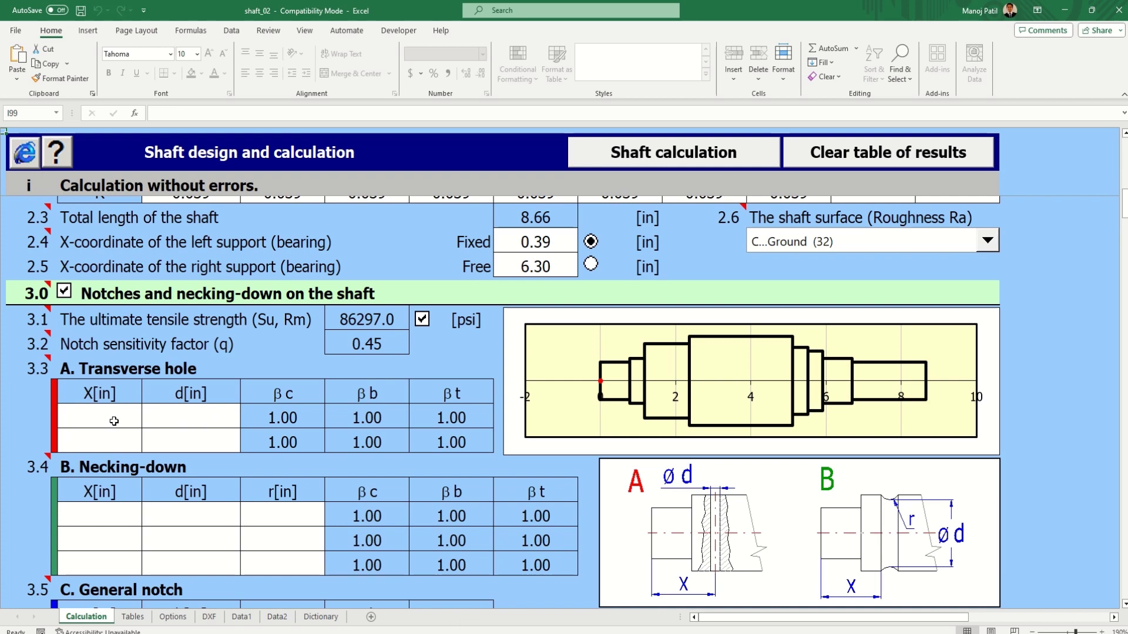
{"action": "scroll", "coordinate": [185, 418], "scroll_direction": "down", "scroll_amount": 2}
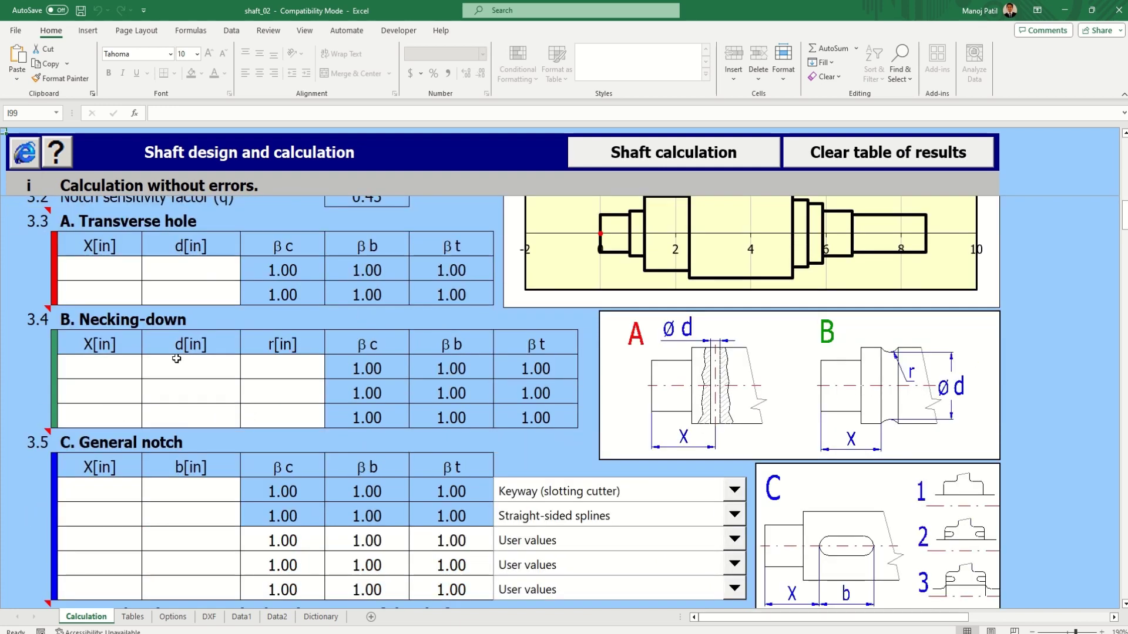
{"action": "scroll", "coordinate": [195, 368], "scroll_direction": "down", "scroll_amount": 2}
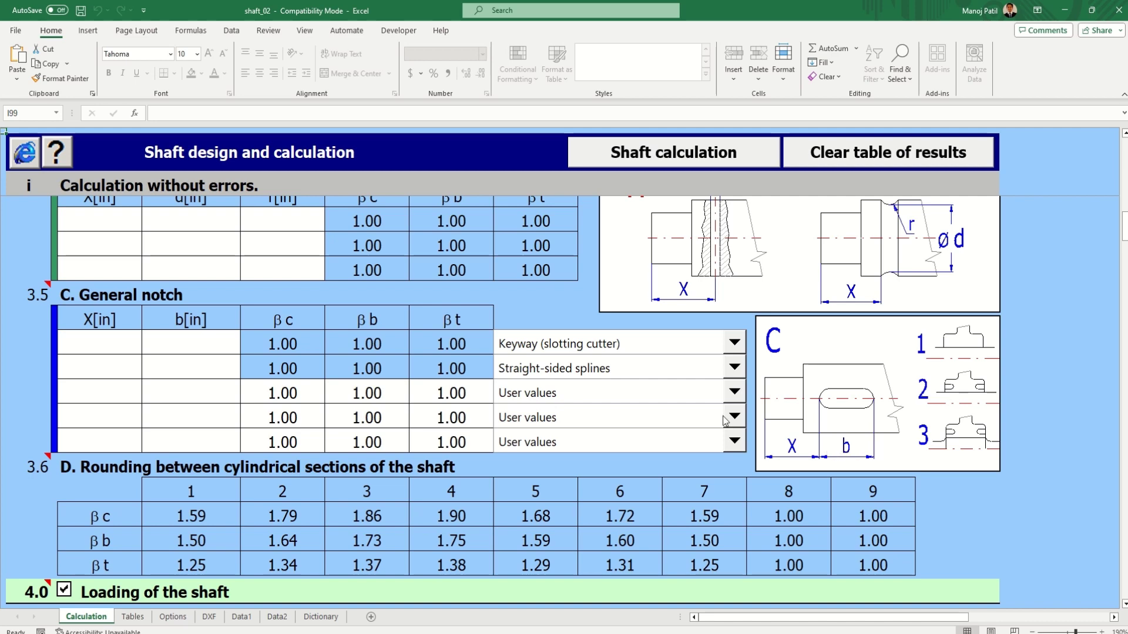
{"action": "scroll", "coordinate": [599, 411], "scroll_direction": "down", "scroll_amount": 2}
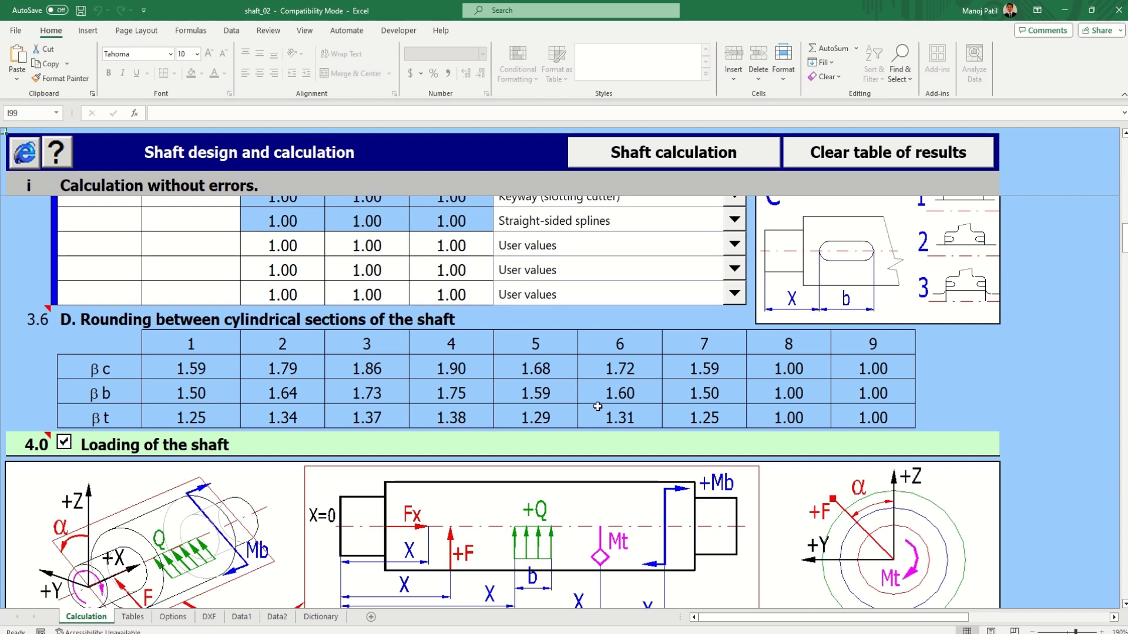
{"action": "scroll", "coordinate": [598, 406], "scroll_direction": "down", "scroll_amount": 2}
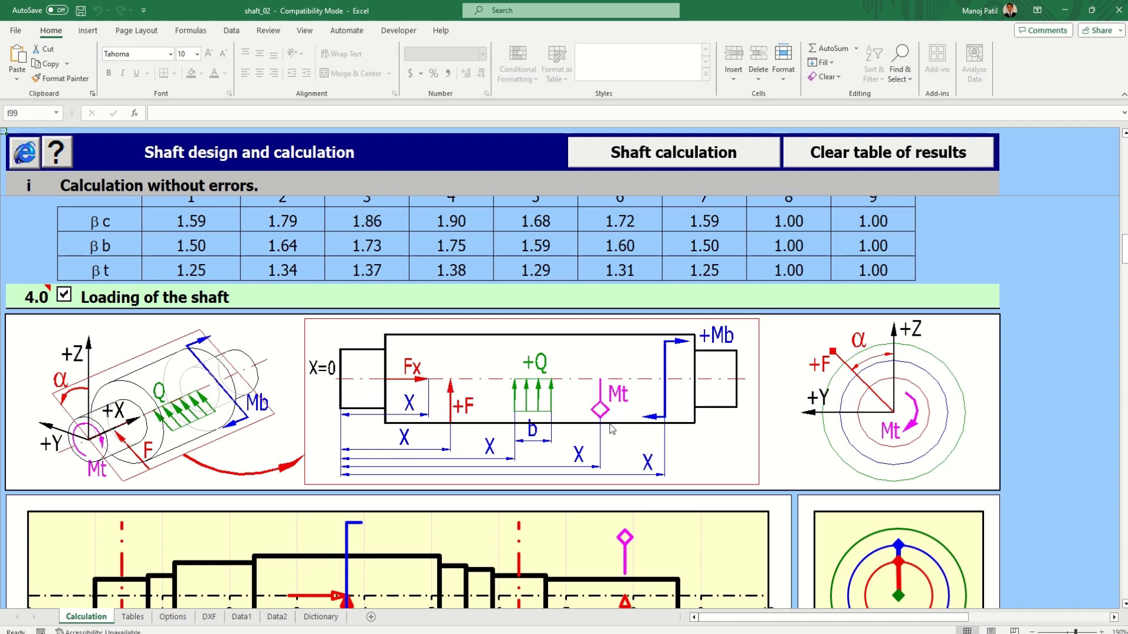
{"action": "scroll", "coordinate": [274, 412], "scroll_direction": "down", "scroll_amount": 3}
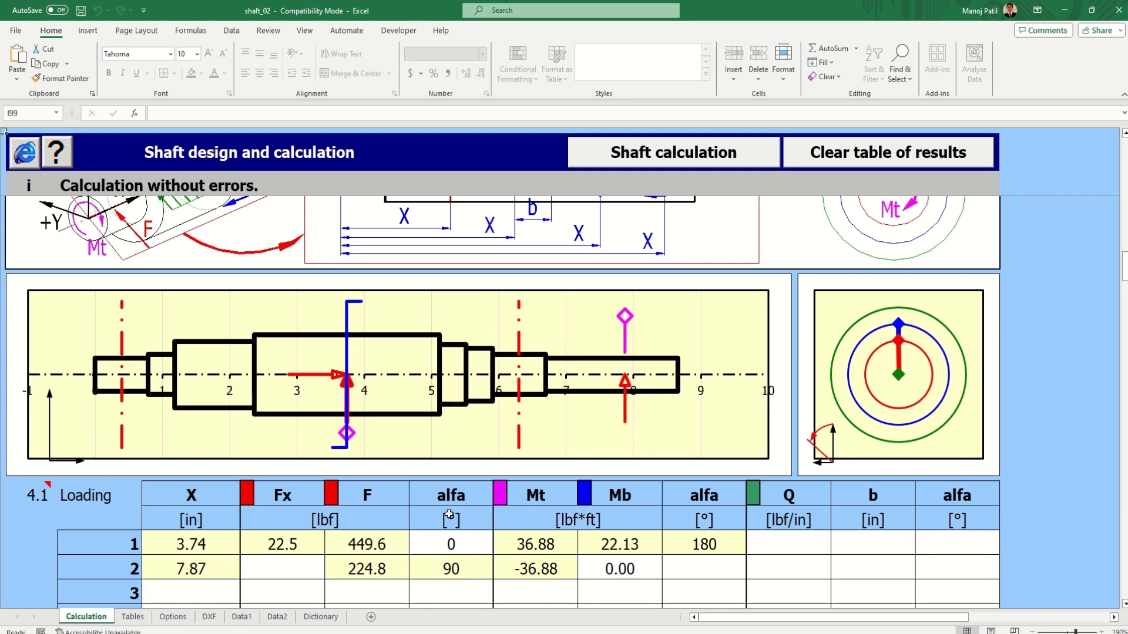
{"action": "scroll", "coordinate": [375, 507], "scroll_direction": "down", "scroll_amount": 2}
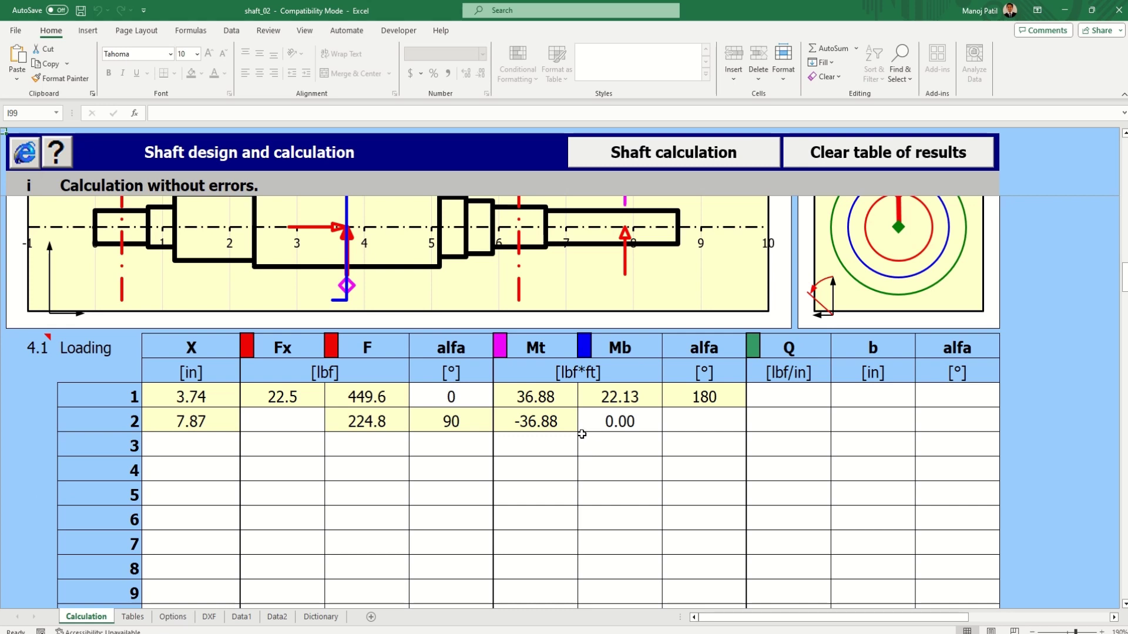
{"action": "scroll", "coordinate": [576, 433], "scroll_direction": "down", "scroll_amount": 5}
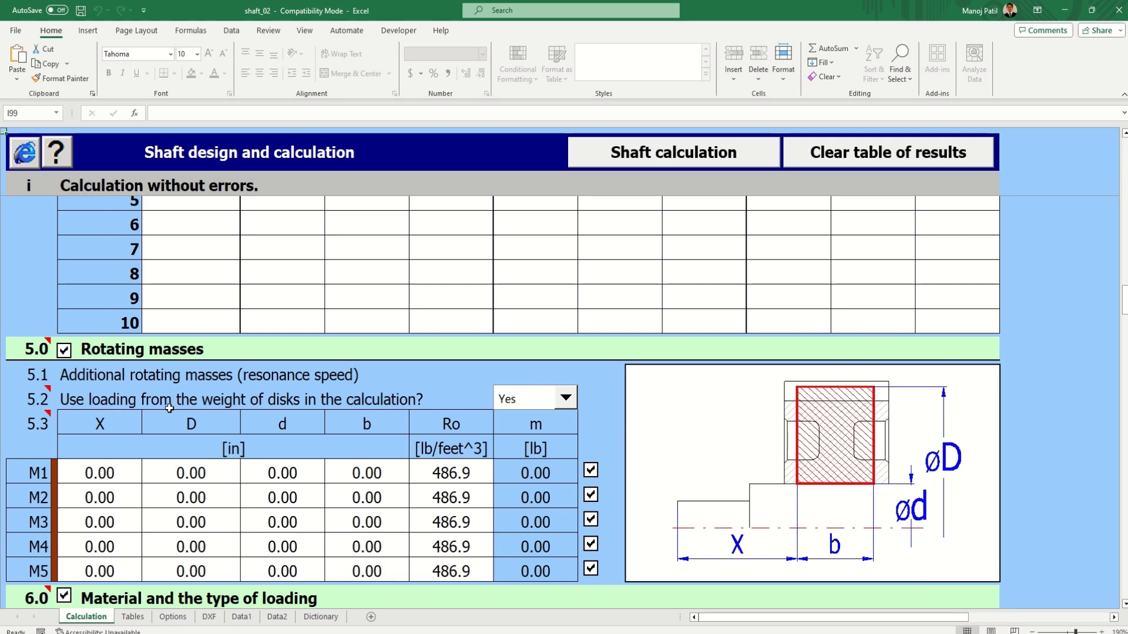
- Choose A...Structural steel with 88900 psi tensile strength, leaving Dead load at Yes
{"action": "scroll", "coordinate": [483, 407], "scroll_direction": "down", "scroll_amount": 2}
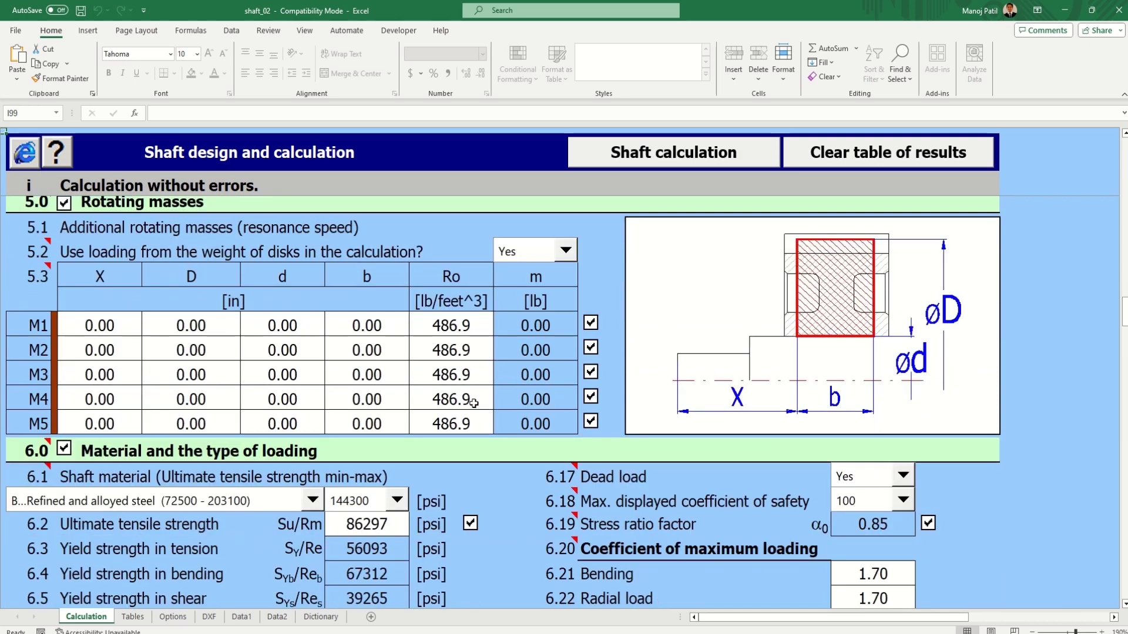
{"action": "scroll", "coordinate": [332, 423], "scroll_direction": "down", "scroll_amount": 2}
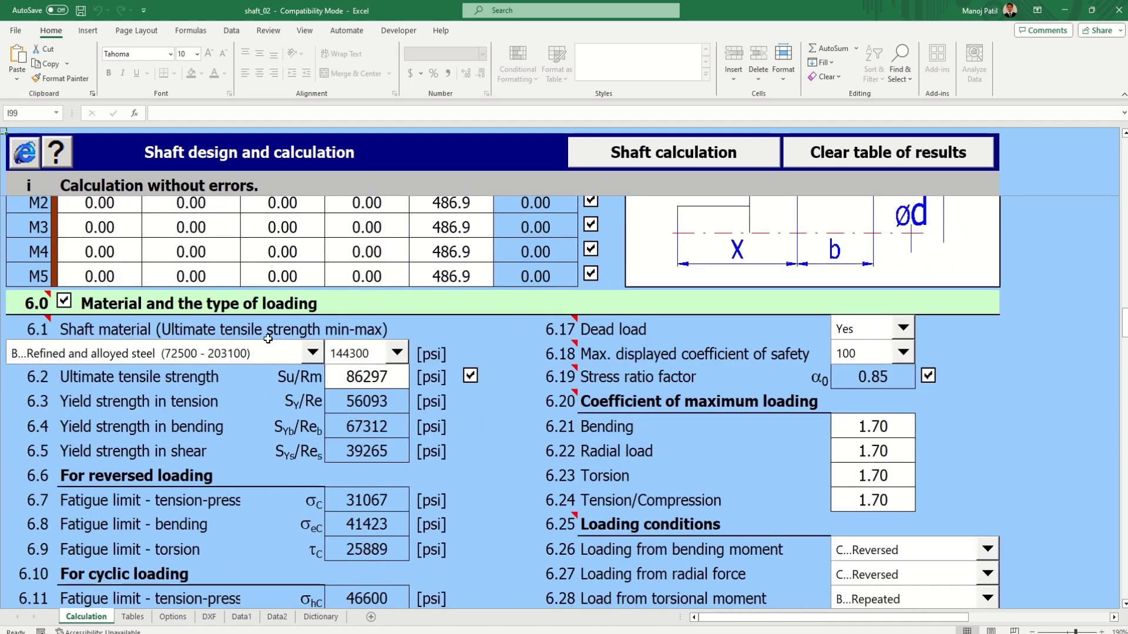
{"action": "left_click", "coordinate": [389, 359]}
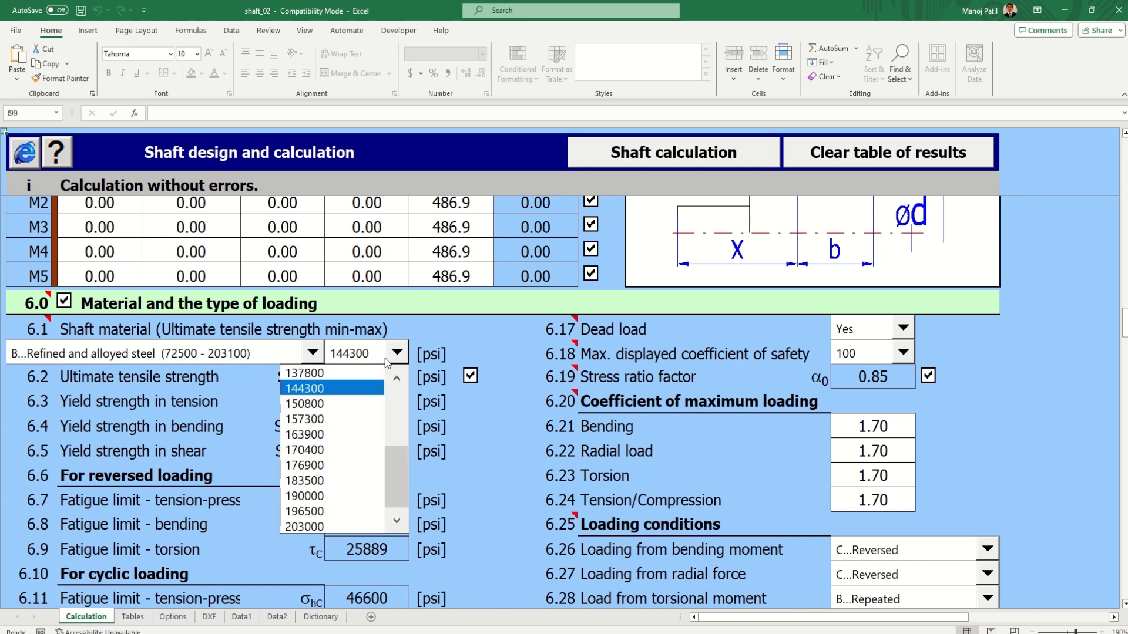
{"action": "left_click", "coordinate": [312, 354]}
{"action": "left_click", "coordinate": [313, 354]}
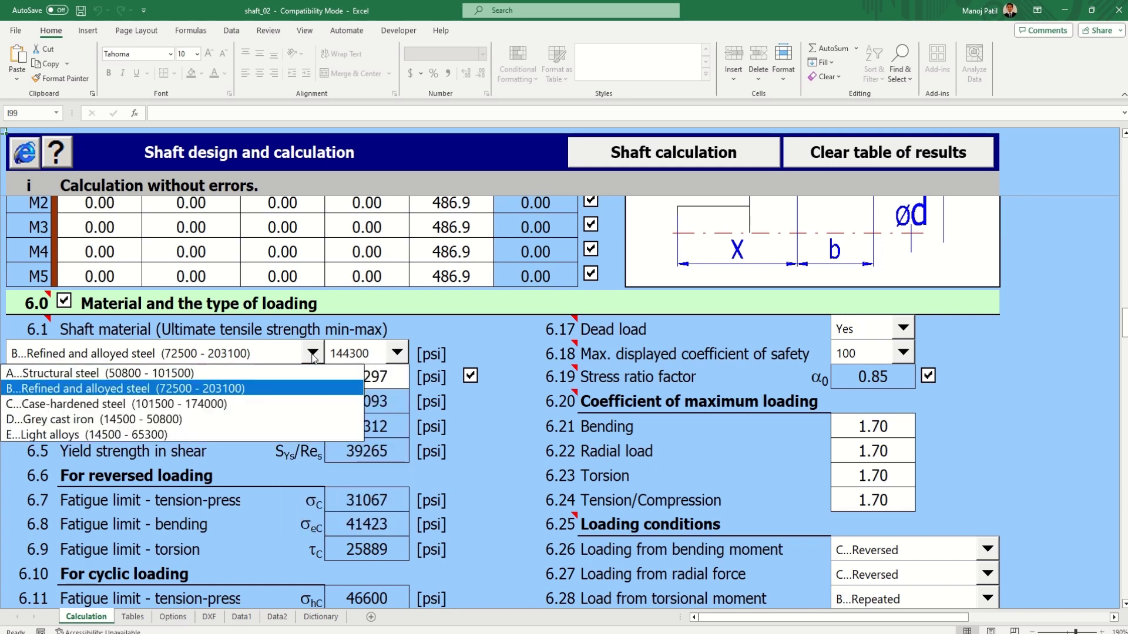
{"action": "left_click", "coordinate": [119, 379]}
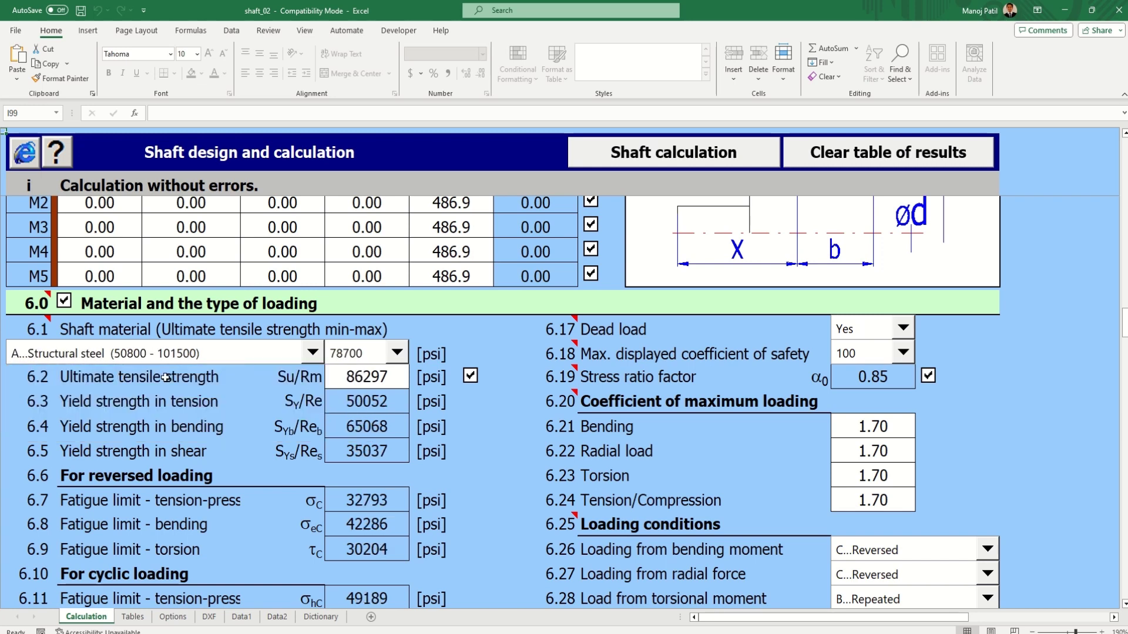
{"action": "left_click", "coordinate": [397, 354]}
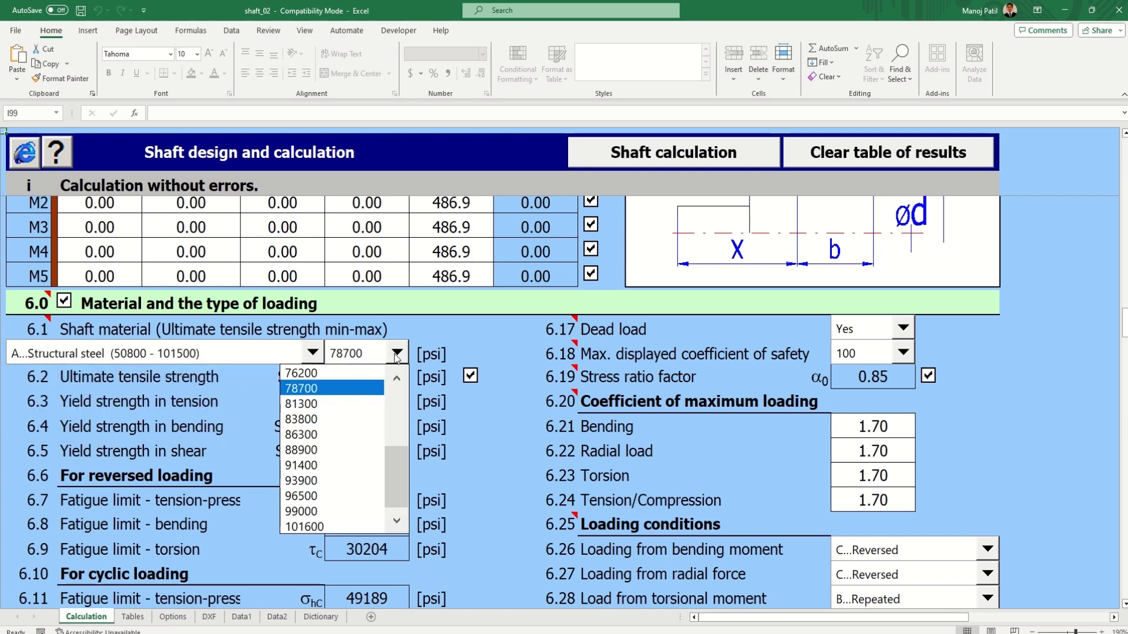
{"action": "left_click", "coordinate": [319, 450]}
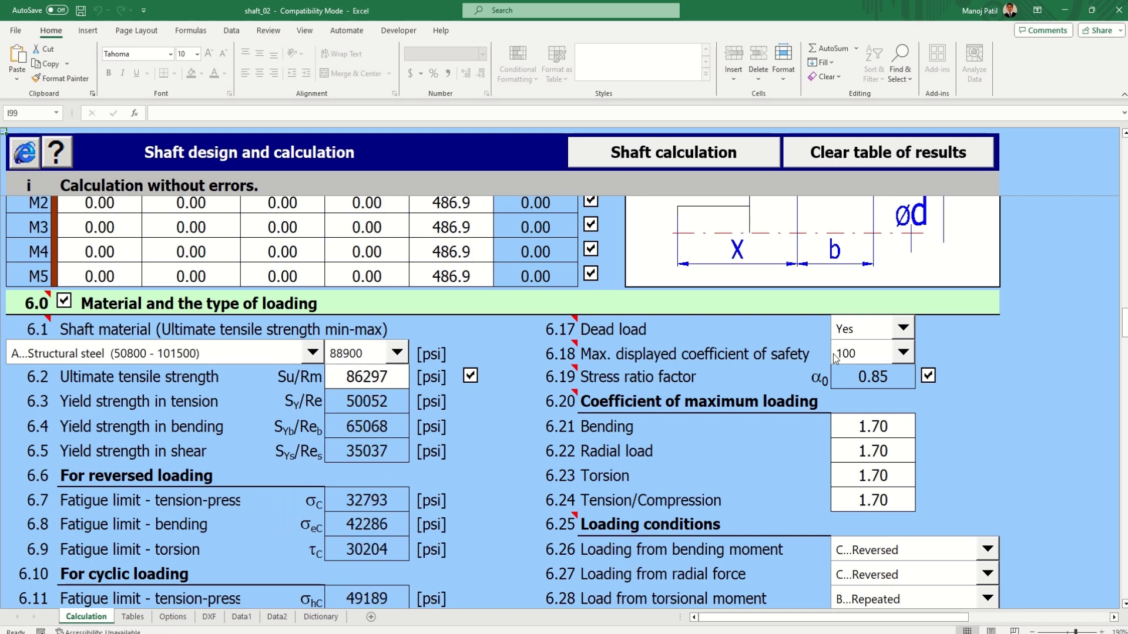
{"action": "left_click", "coordinate": [859, 331]}
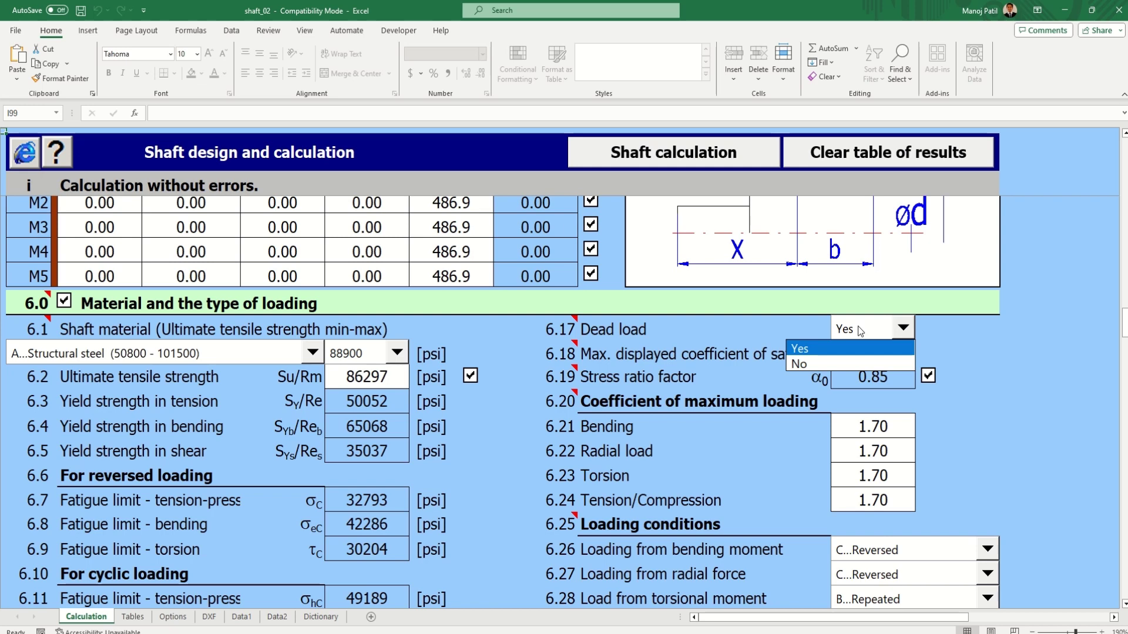
{"action": "left_click", "coordinate": [887, 347]}
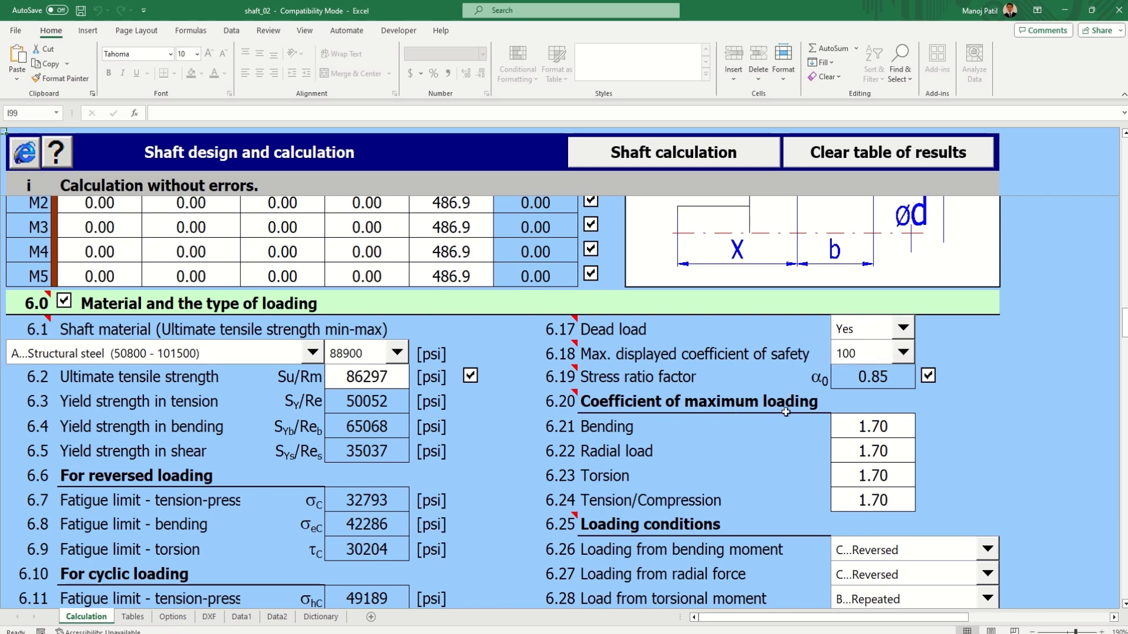
- Set the 6.26 loading from bending moment to A...Static
{"action": "scroll", "coordinate": [805, 414], "scroll_direction": "down", "scroll_amount": 1}
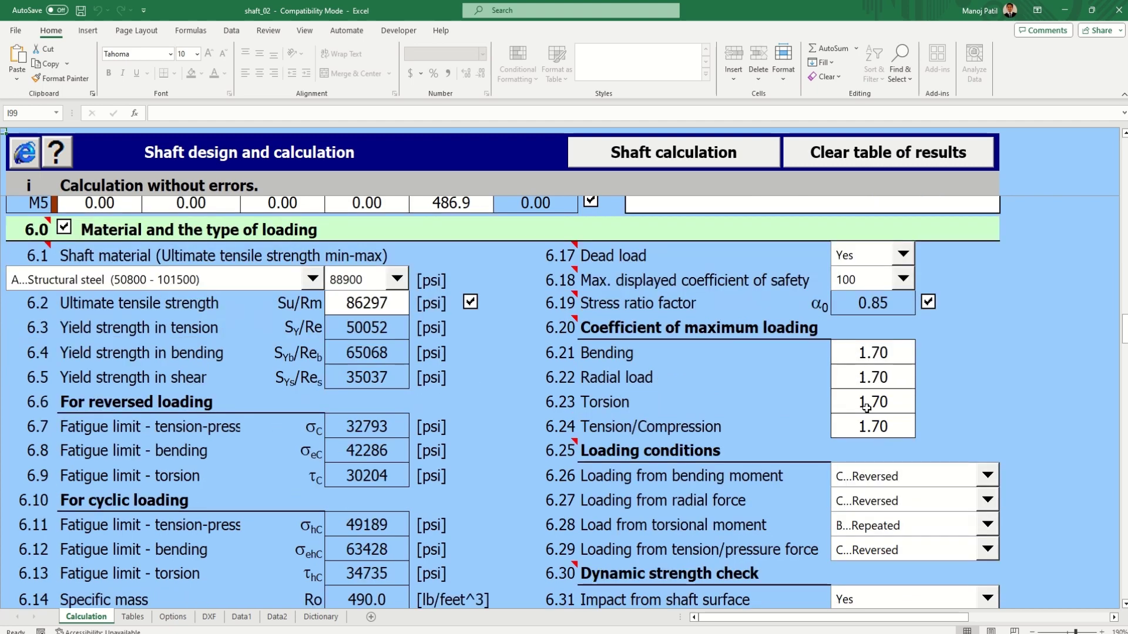
{"action": "scroll", "coordinate": [867, 407], "scroll_direction": "down", "scroll_amount": 1}
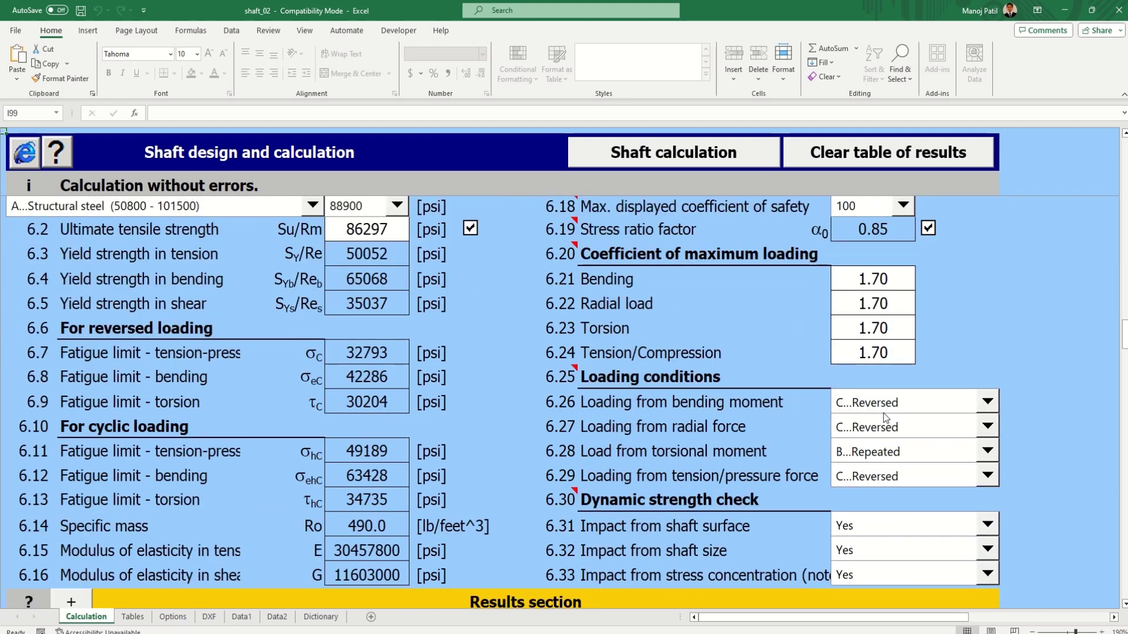
{"action": "scroll", "coordinate": [886, 418], "scroll_direction": "up", "scroll_amount": 4}
{"action": "scroll", "coordinate": [886, 413], "scroll_direction": "down", "scroll_amount": 5}
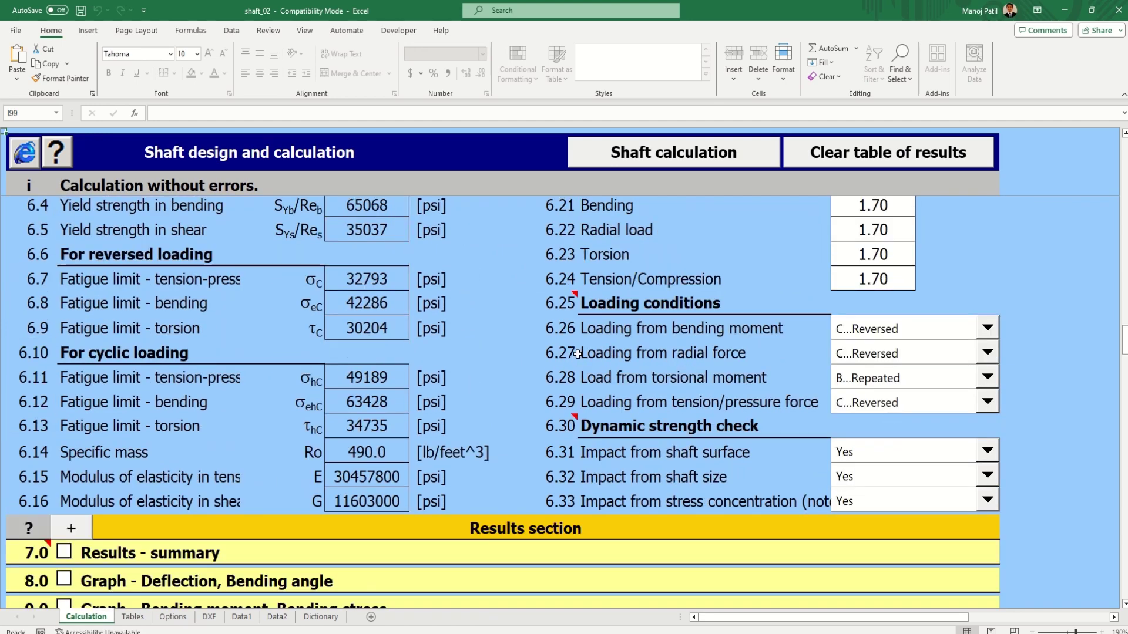
{"action": "left_click", "coordinate": [892, 336]}
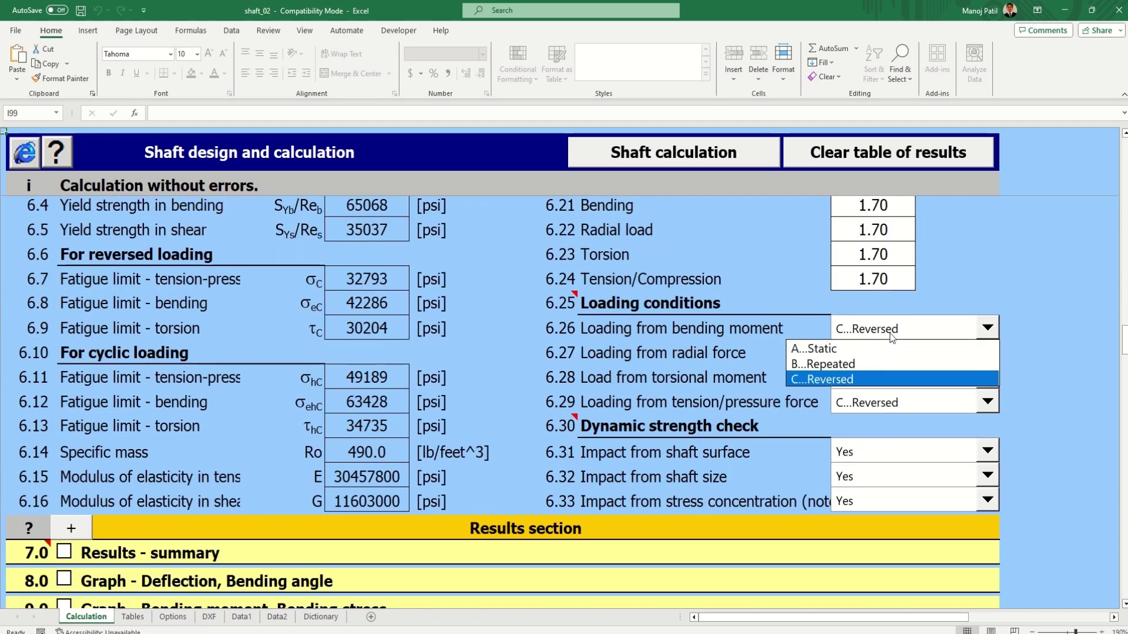
{"action": "left_click", "coordinate": [874, 349]}
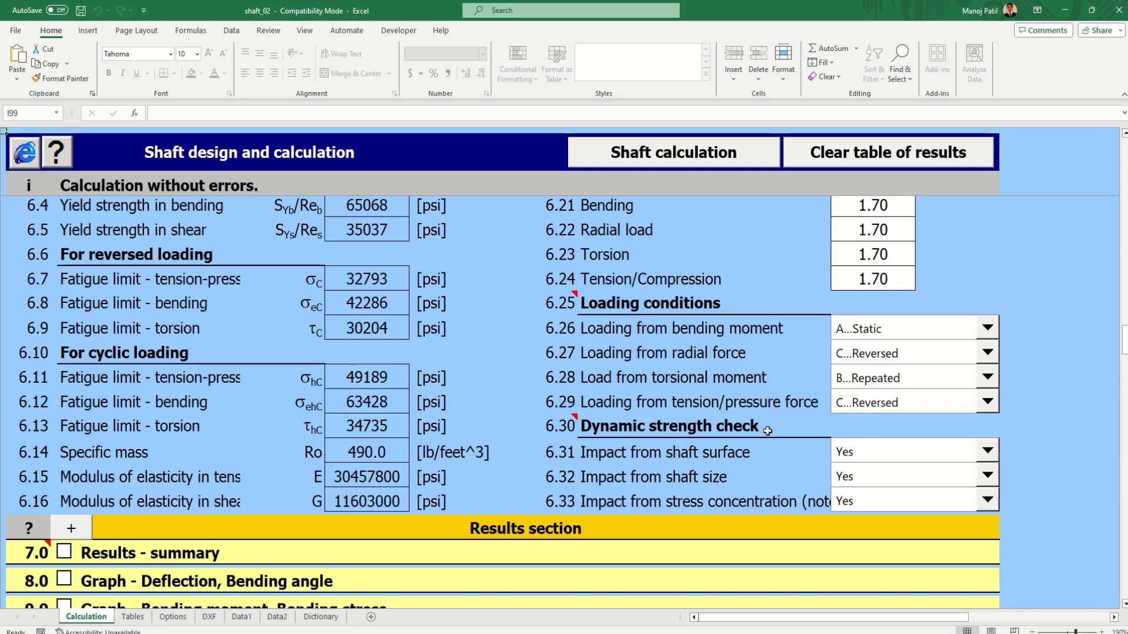
- Review the sheet and rerun the Shaft calculation, now reporting no errors
{"action": "scroll", "coordinate": [660, 412], "scroll_direction": "down", "scroll_amount": 1}
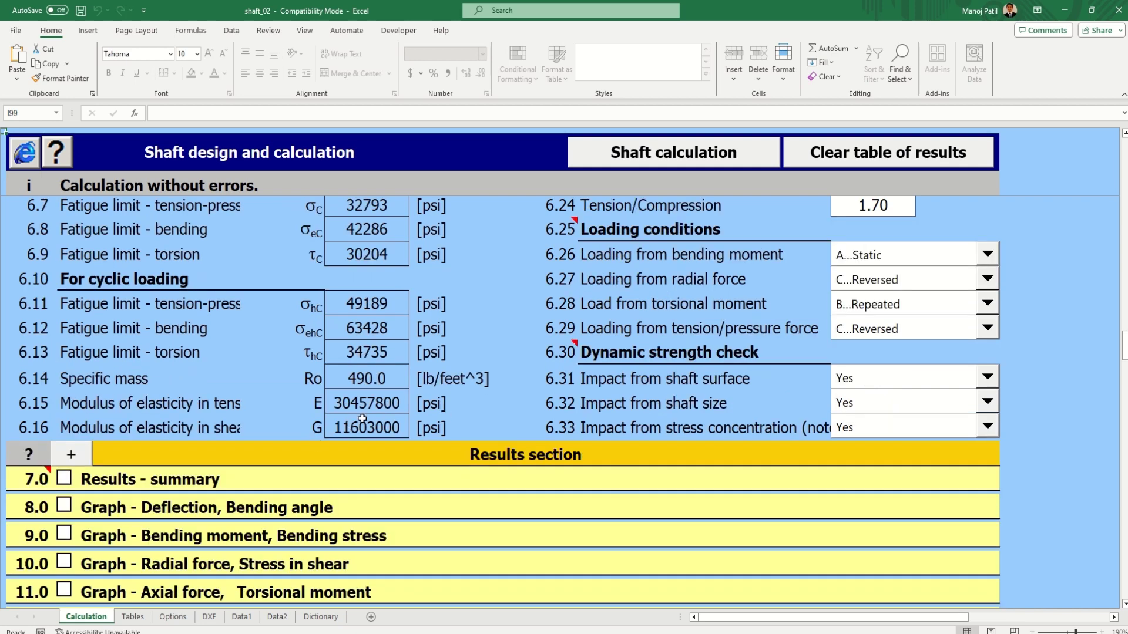
{"action": "scroll", "coordinate": [517, 375], "scroll_direction": "up", "scroll_amount": 10}
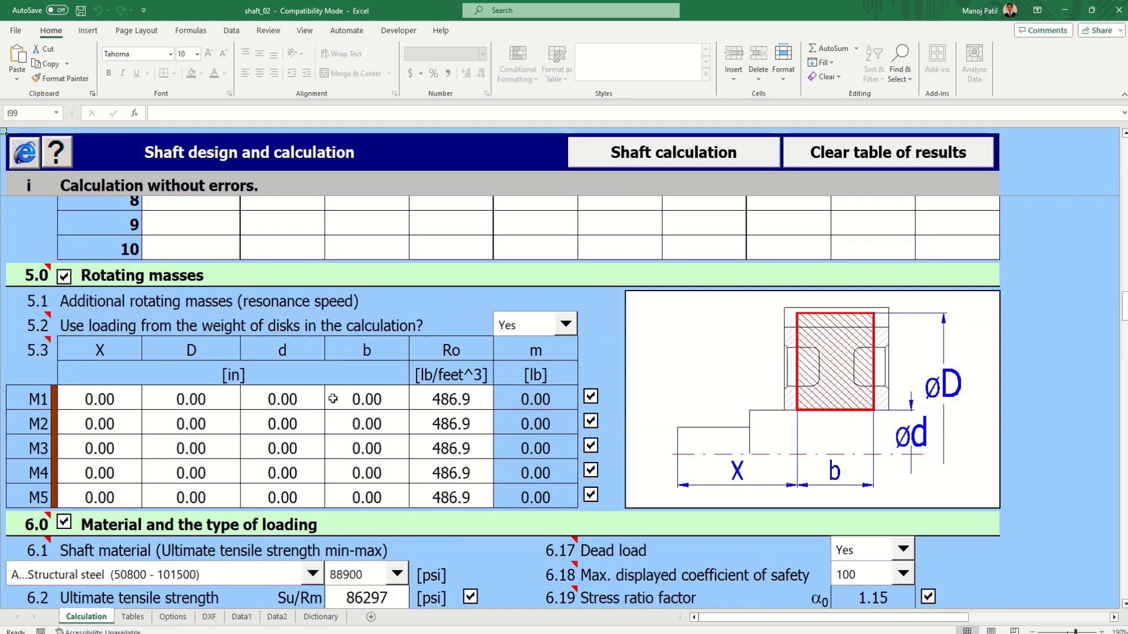
{"action": "scroll", "coordinate": [333, 398], "scroll_direction": "up", "scroll_amount": 10}
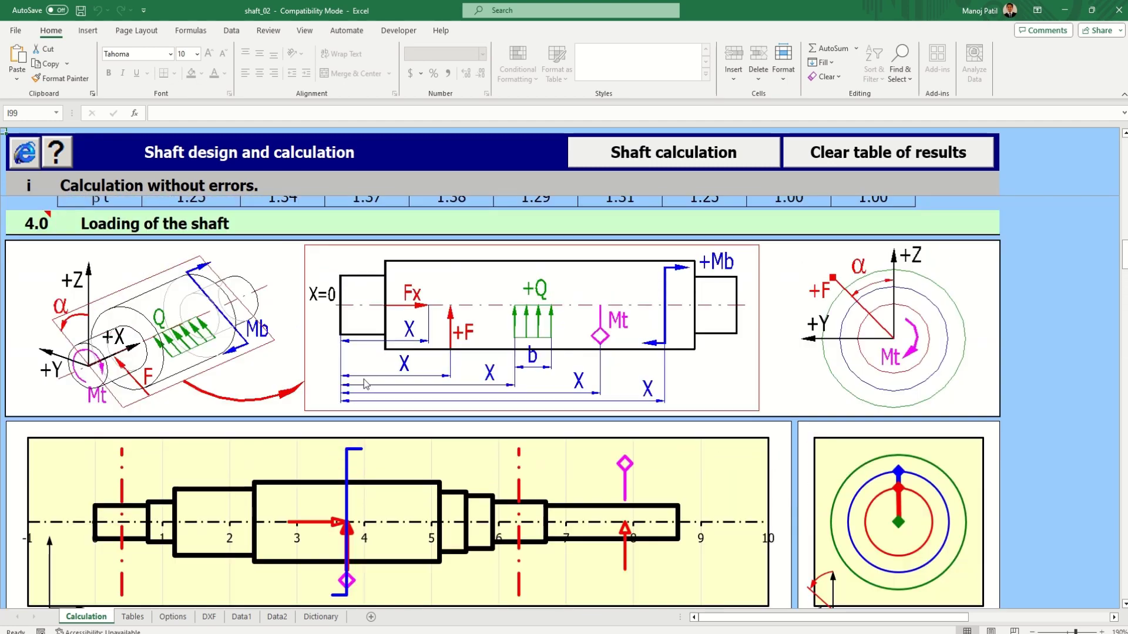
{"action": "scroll", "coordinate": [366, 380], "scroll_direction": "up", "scroll_amount": 3}
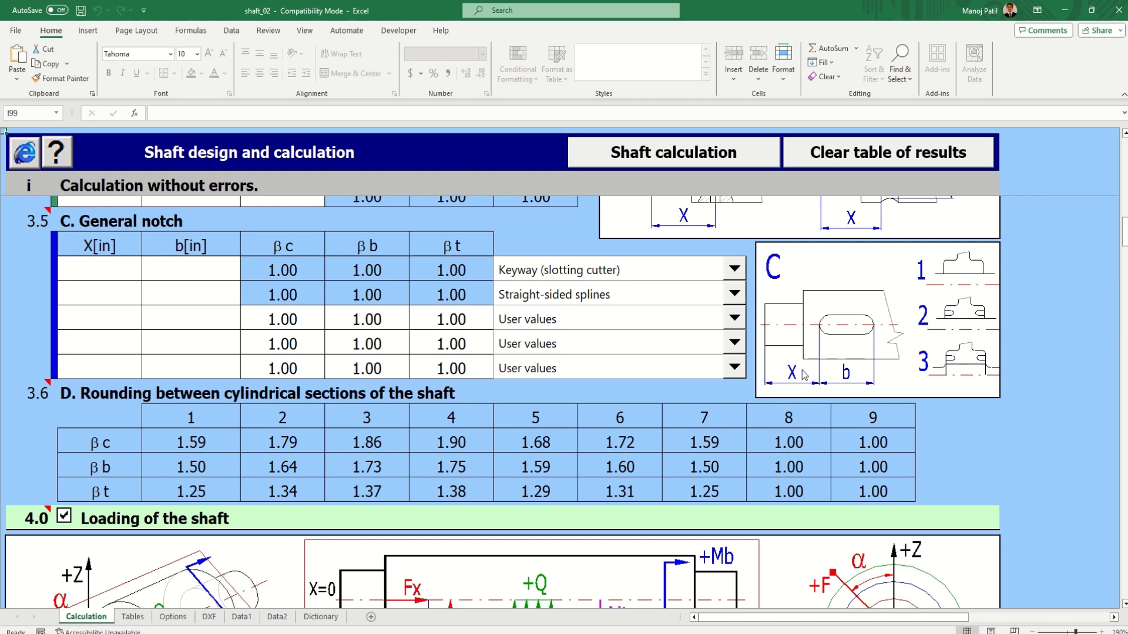
{"action": "scroll", "coordinate": [669, 387], "scroll_direction": "down", "scroll_amount": 3}
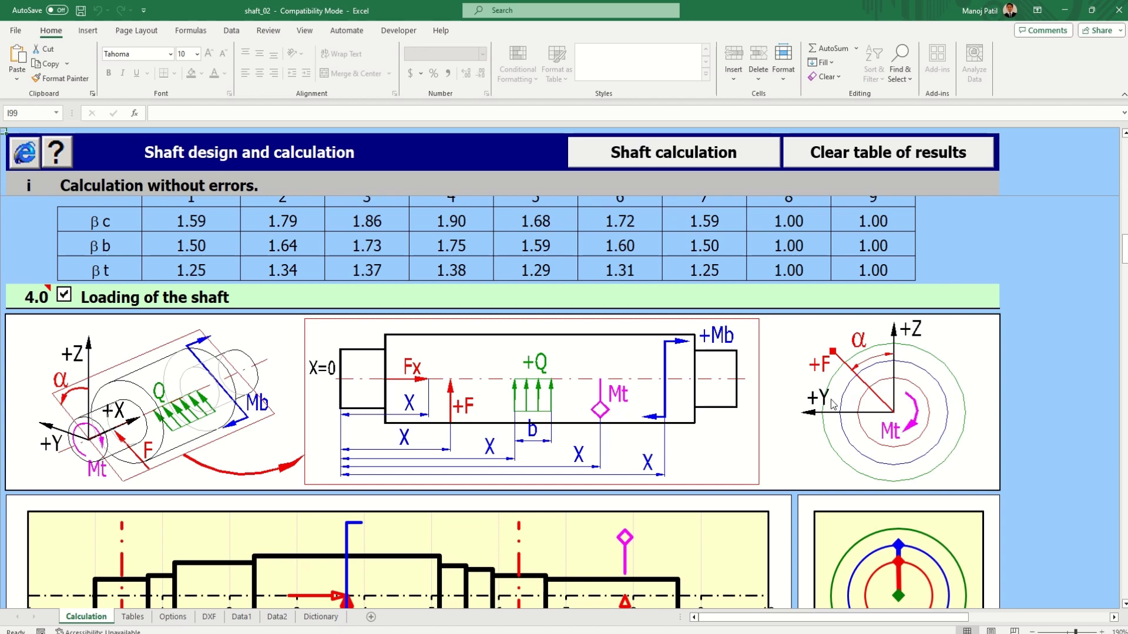
{"action": "scroll", "coordinate": [613, 379], "scroll_direction": "down", "scroll_amount": 5}
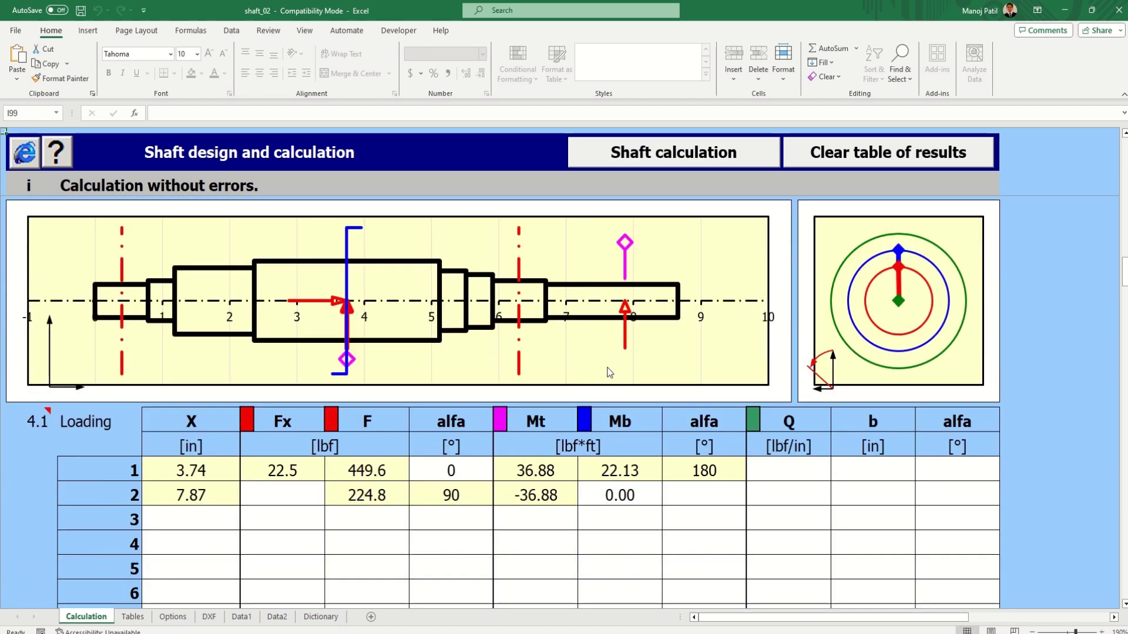
{"action": "scroll", "coordinate": [609, 369], "scroll_direction": "down", "scroll_amount": 9}
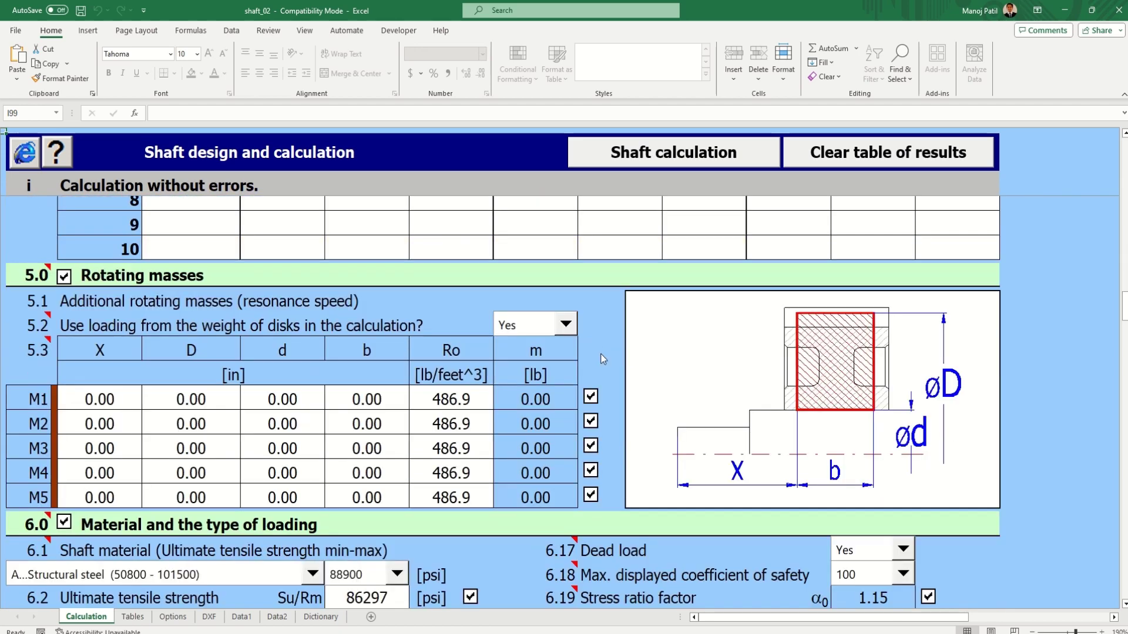
{"action": "scroll", "coordinate": [601, 353], "scroll_direction": "down", "scroll_amount": 3}
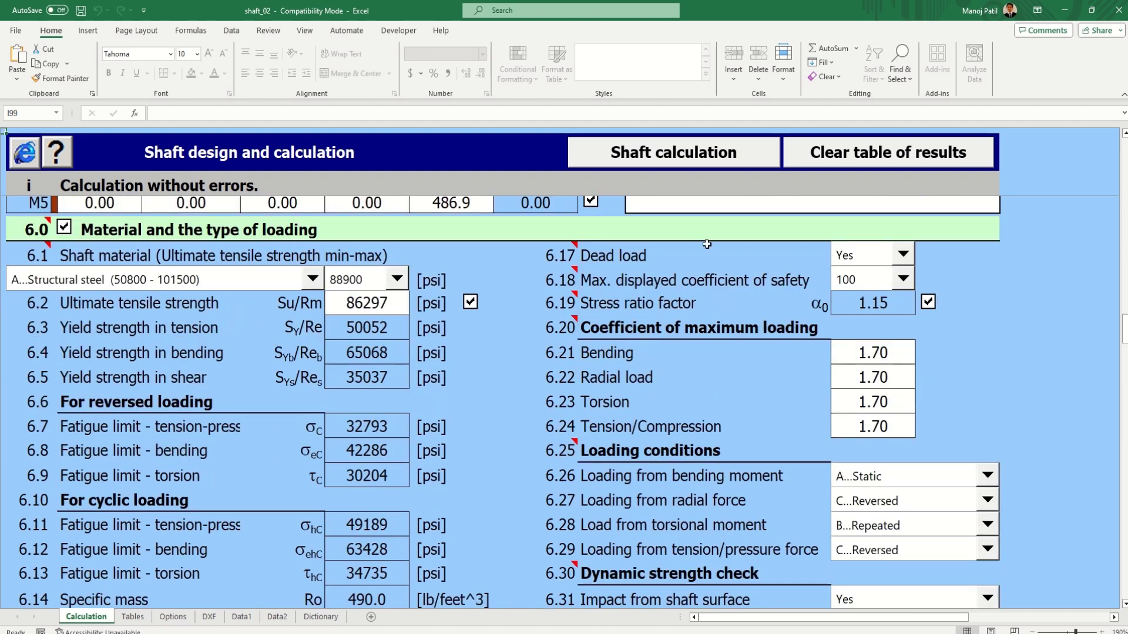
{"action": "left_click", "coordinate": [632, 158]}
{"action": "scroll", "coordinate": [494, 382], "scroll_direction": "down", "scroll_amount": 4}
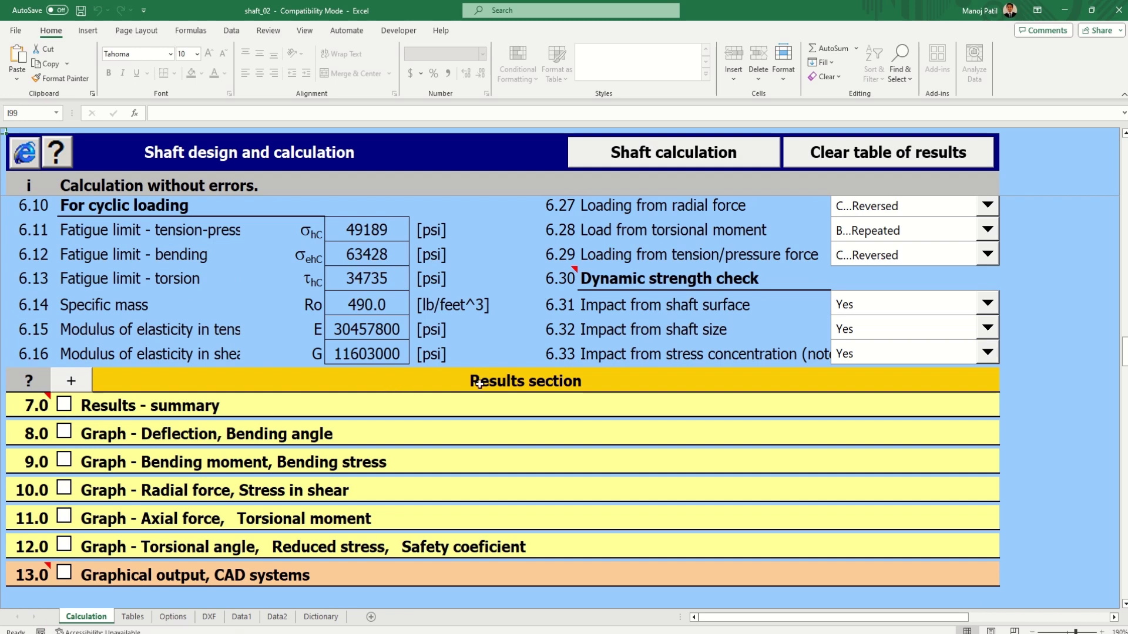
- Expand the 7.0 Results summary and scroll down to the 7.16 Results for X co-ordinate table
{"action": "left_click", "coordinate": [73, 385]}
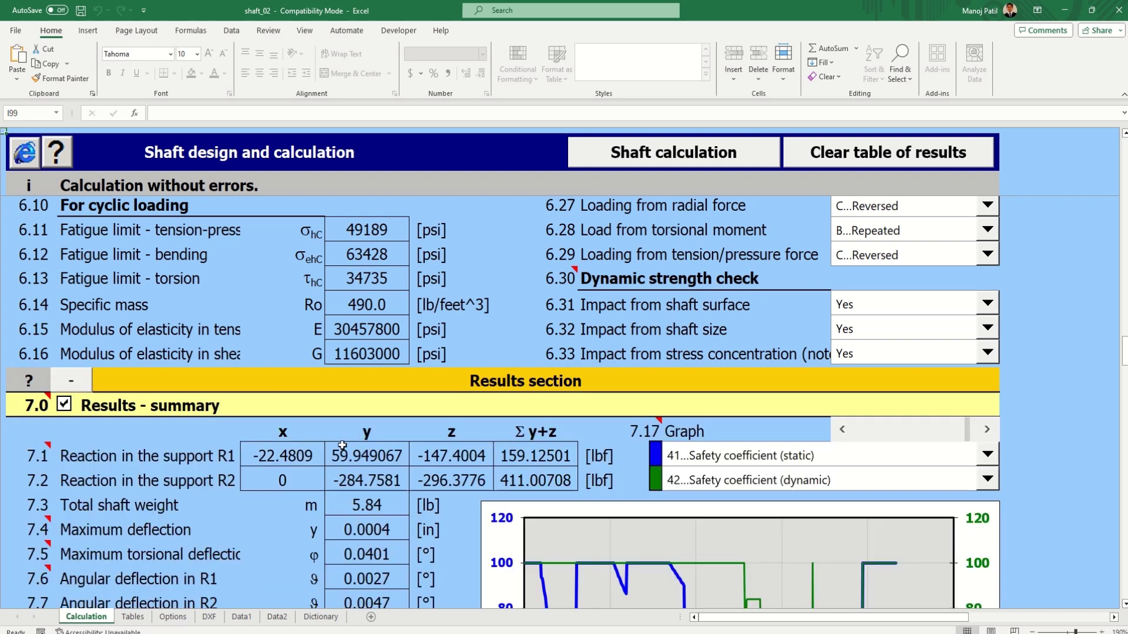
{"action": "scroll", "coordinate": [341, 441], "scroll_direction": "down", "scroll_amount": 1}
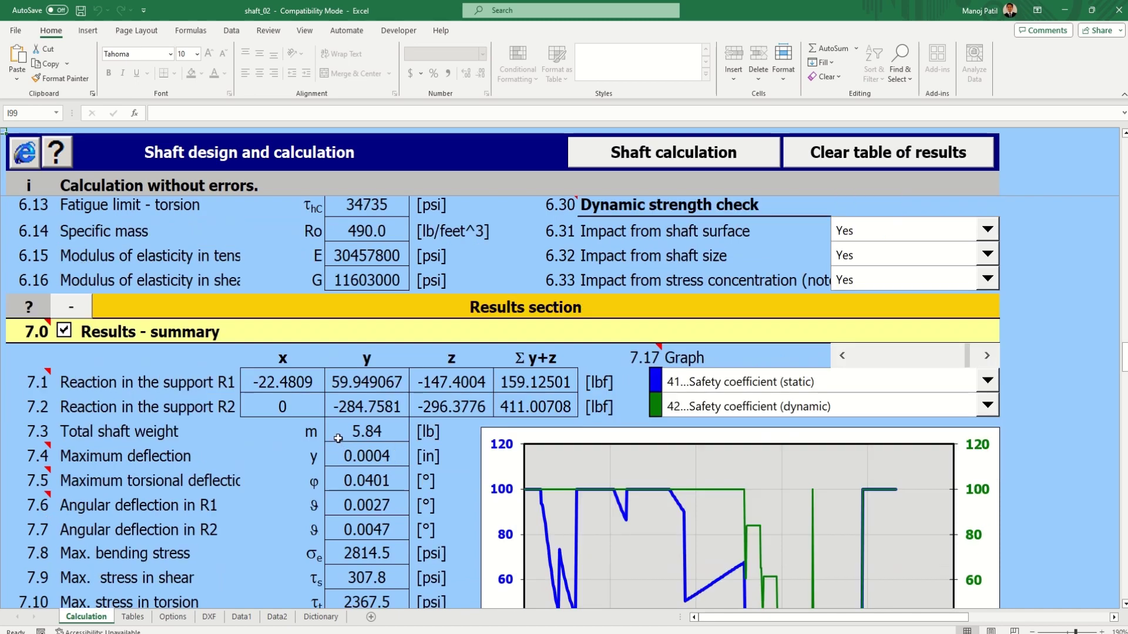
{"action": "scroll", "coordinate": [338, 438], "scroll_direction": "down", "scroll_amount": 2}
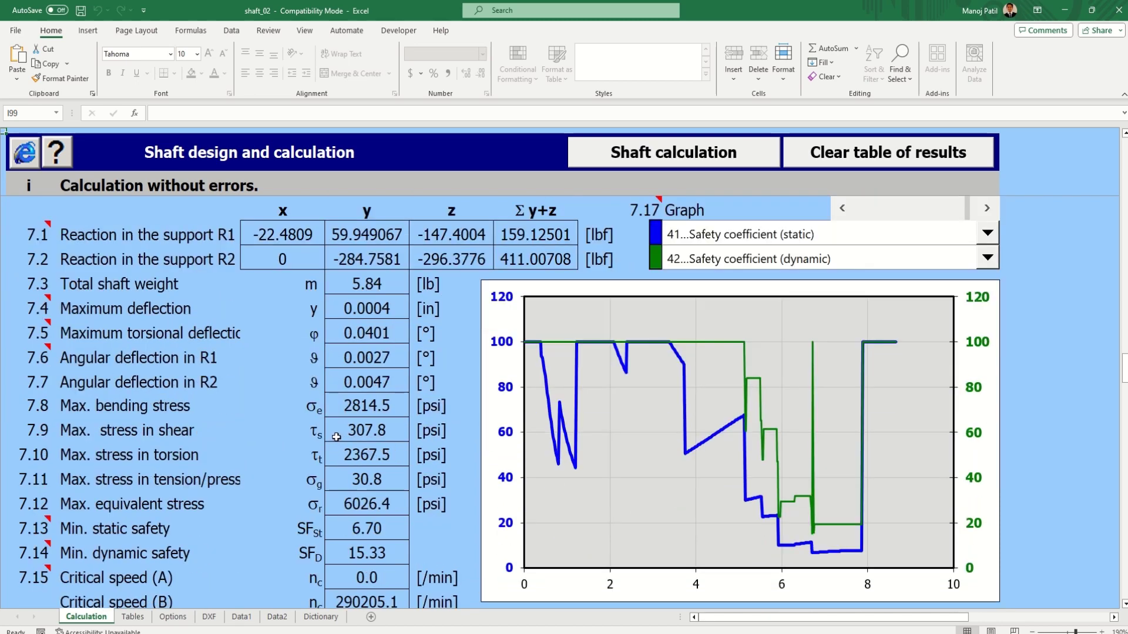
{"action": "mouse_move", "coordinate": [48, 295]}
{"action": "mouse_move", "coordinate": [50, 223]}
{"action": "scroll", "coordinate": [204, 361], "scroll_direction": "down", "scroll_amount": 1}
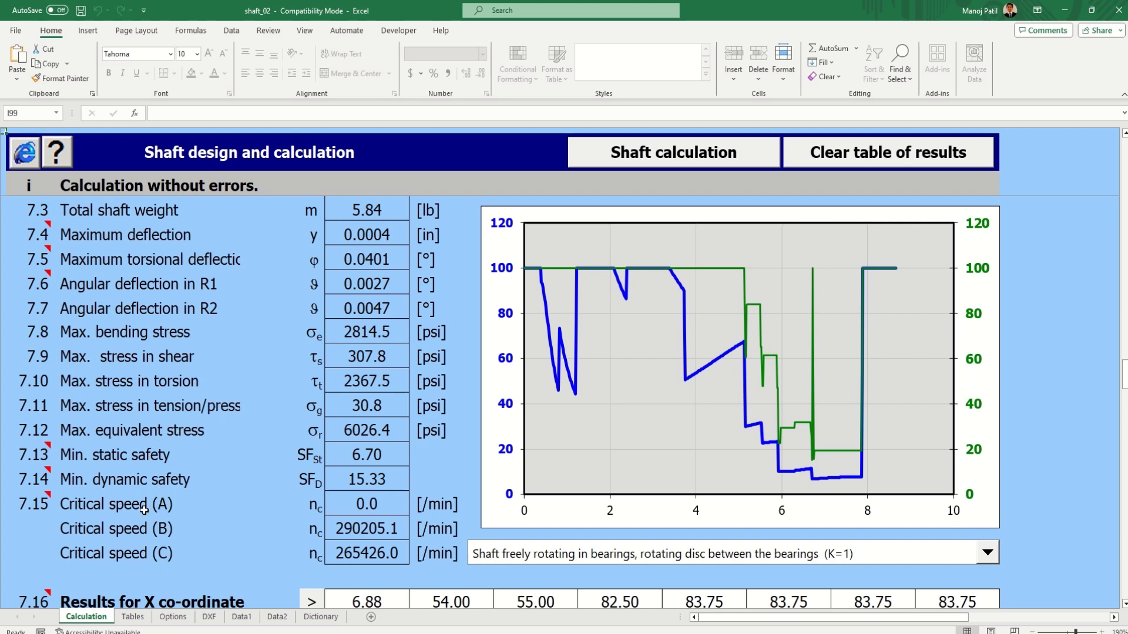
{"action": "scroll", "coordinate": [143, 511], "scroll_direction": "down", "scroll_amount": 1}
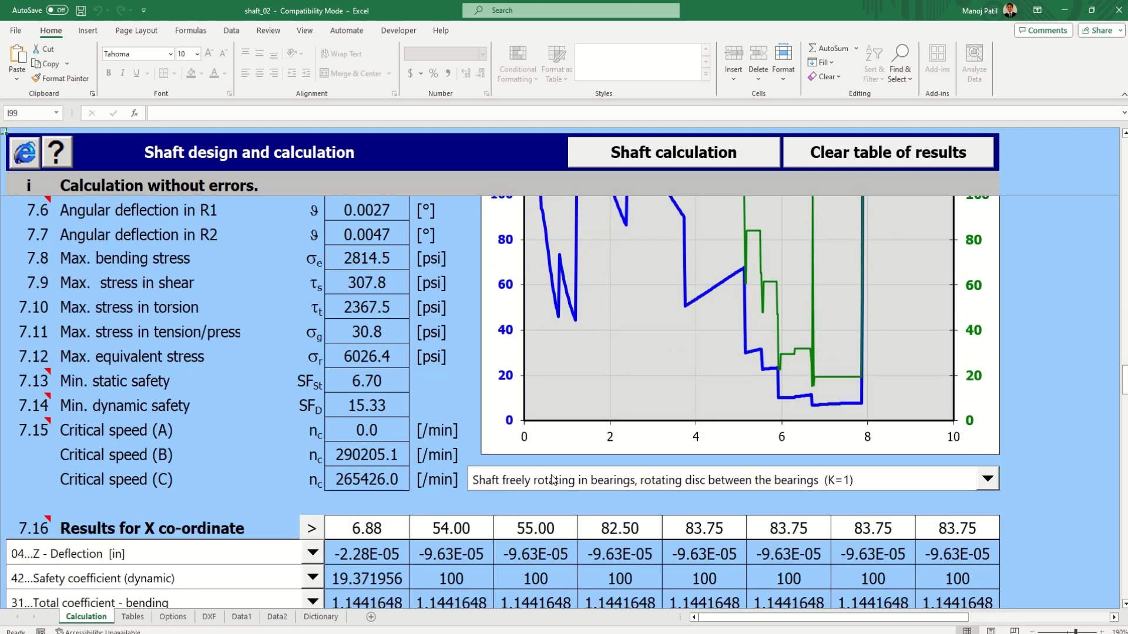
{"action": "scroll", "coordinate": [733, 492], "scroll_direction": "up", "scroll_amount": 2}
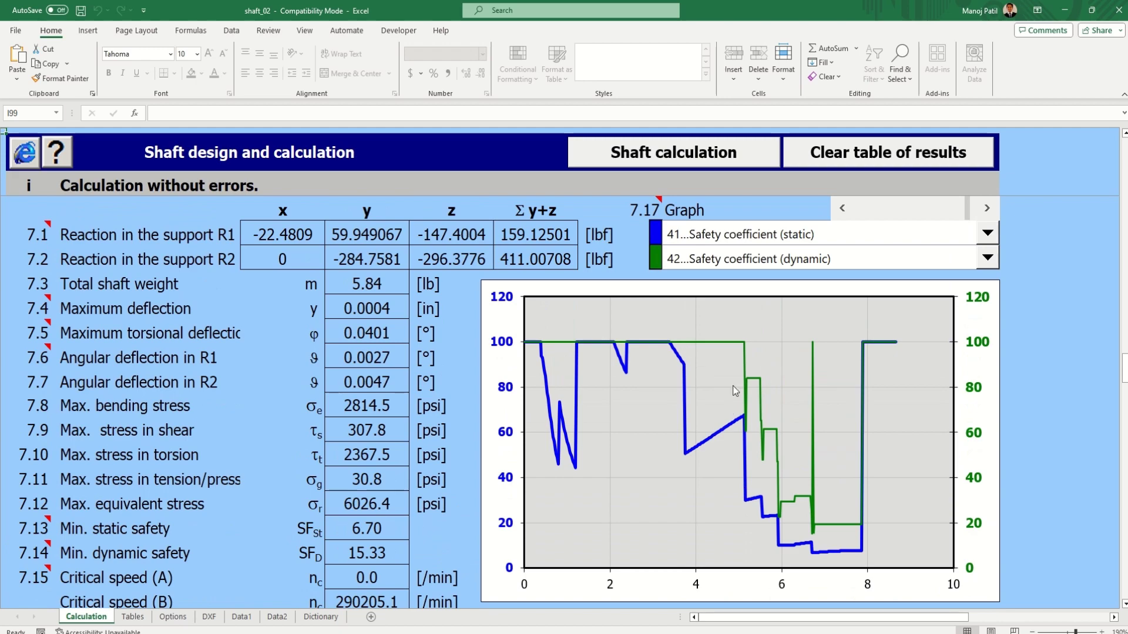
{"action": "scroll", "coordinate": [679, 468], "scroll_direction": "down", "scroll_amount": 4}
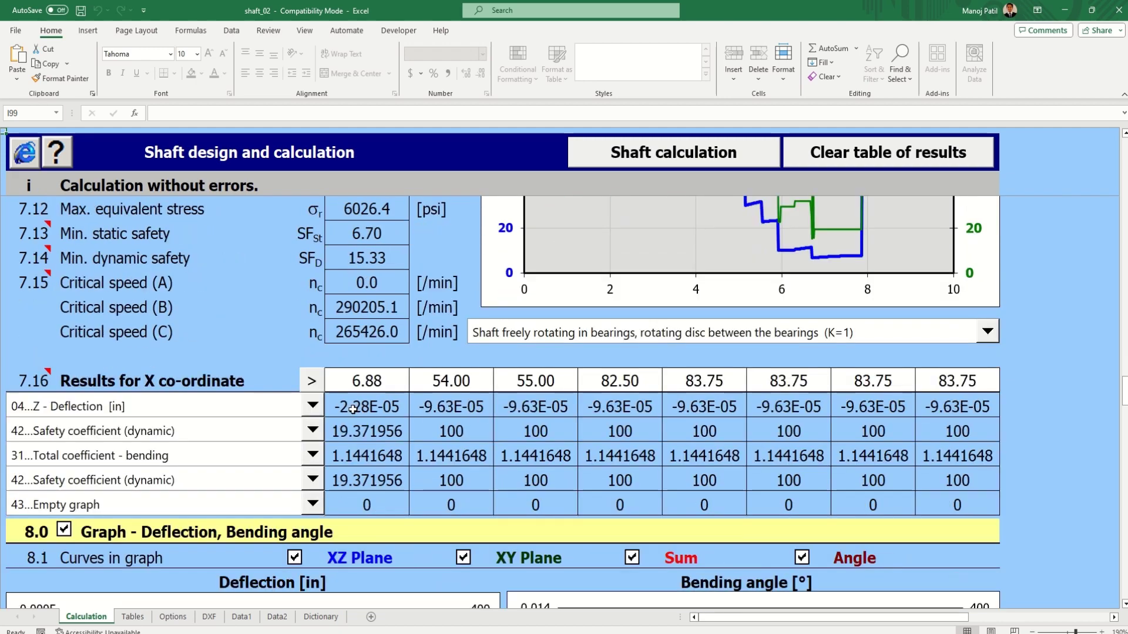
- Scroll down to inspect the section 8.0 Deflection and Bending angle graphs
{"action": "scroll", "coordinate": [352, 410], "scroll_direction": "down", "scroll_amount": 3}
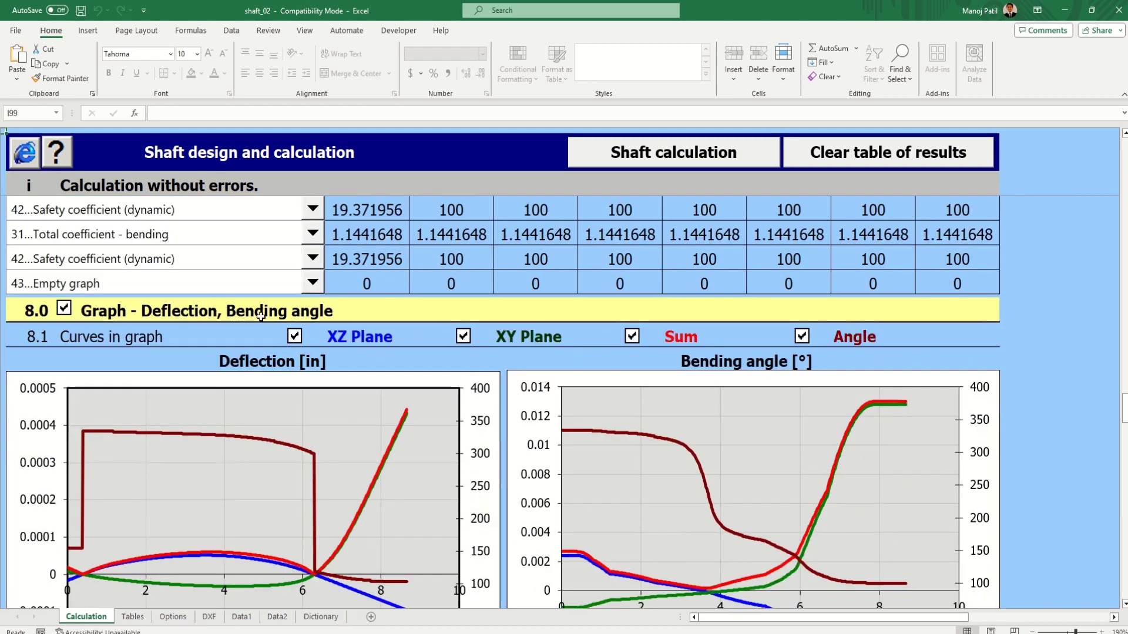
{"action": "scroll", "coordinate": [382, 312], "scroll_direction": "down", "scroll_amount": 1}
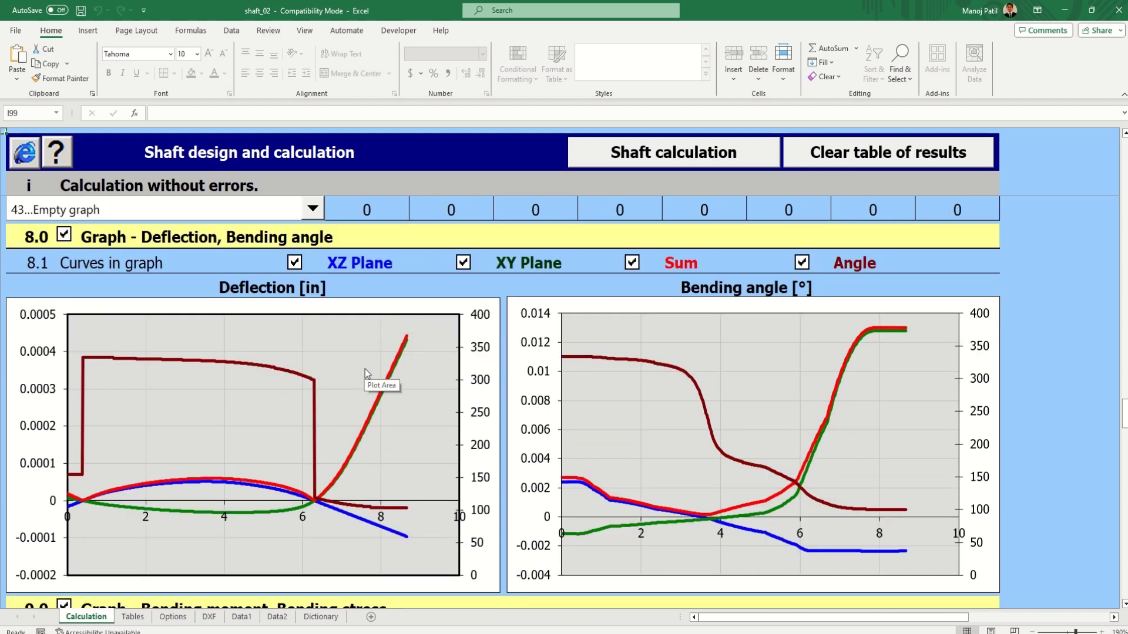
{"action": "scroll", "coordinate": [377, 371], "scroll_direction": "down", "scroll_amount": 1}
{"action": "scroll", "coordinate": [382, 370], "scroll_direction": "up", "scroll_amount": 1}
{"action": "scroll", "coordinate": [462, 385], "scroll_direction": "down", "scroll_amount": 5}
{"action": "scroll", "coordinate": [433, 337], "scroll_direction": "down", "scroll_amount": 1}
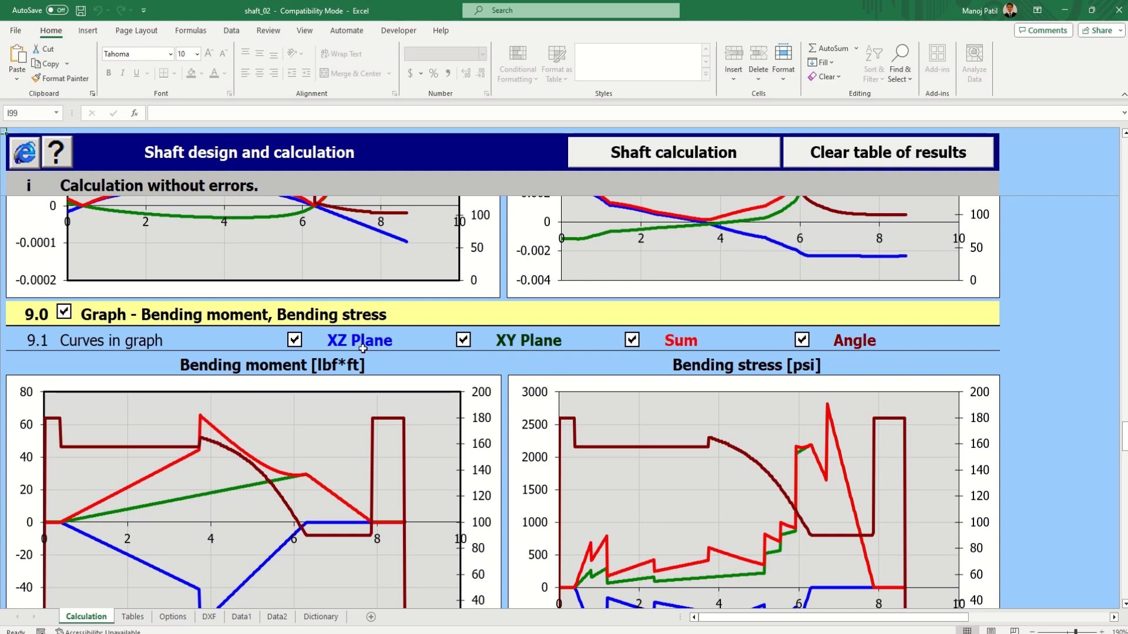
- Scroll through graph sections 9.0 to 12.0 down to 13.0 Graphical output, CAD systems
{"action": "scroll", "coordinate": [327, 340], "scroll_direction": "up", "scroll_amount": 5}
{"action": "scroll", "coordinate": [346, 360], "scroll_direction": "down", "scroll_amount": 5}
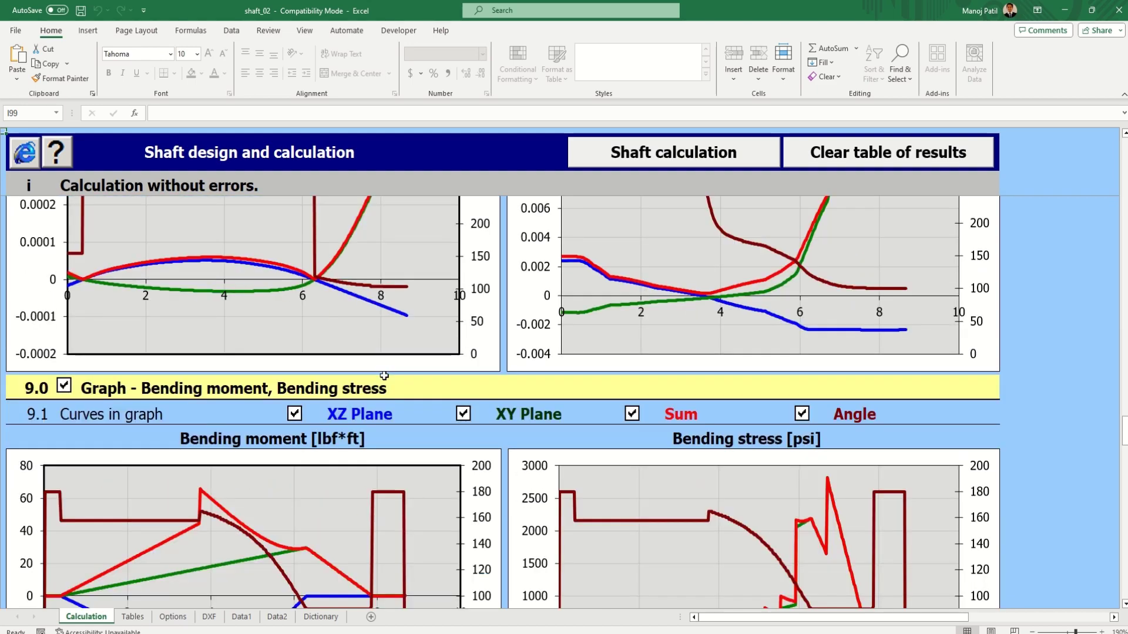
{"action": "scroll", "coordinate": [362, 366], "scroll_direction": "down", "scroll_amount": 3}
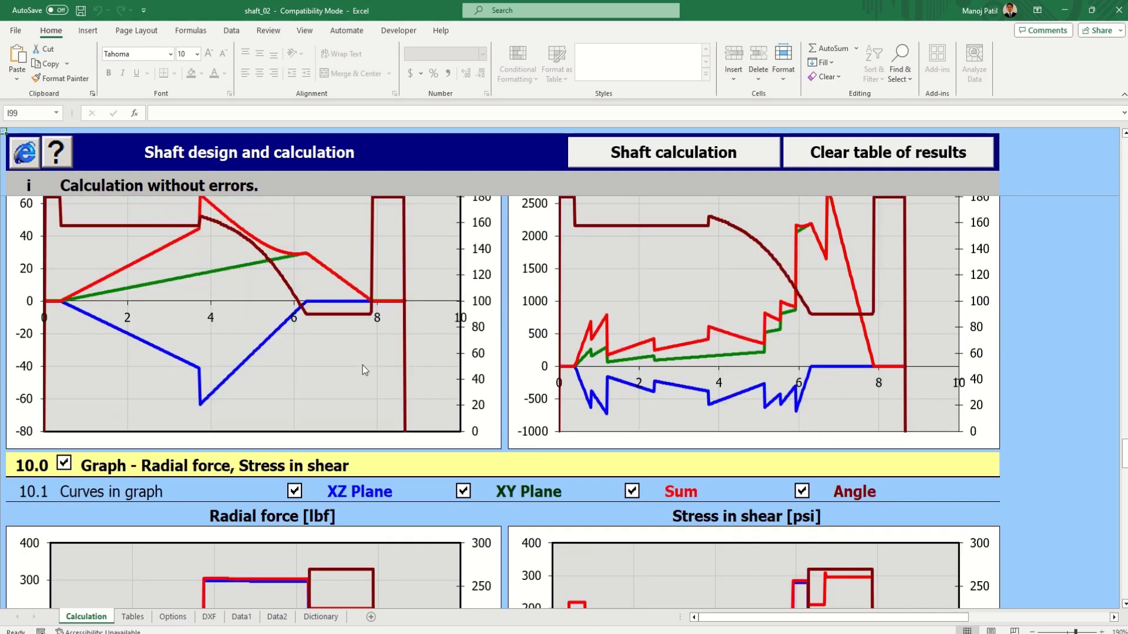
{"action": "scroll", "coordinate": [363, 369], "scroll_direction": "up", "scroll_amount": 1}
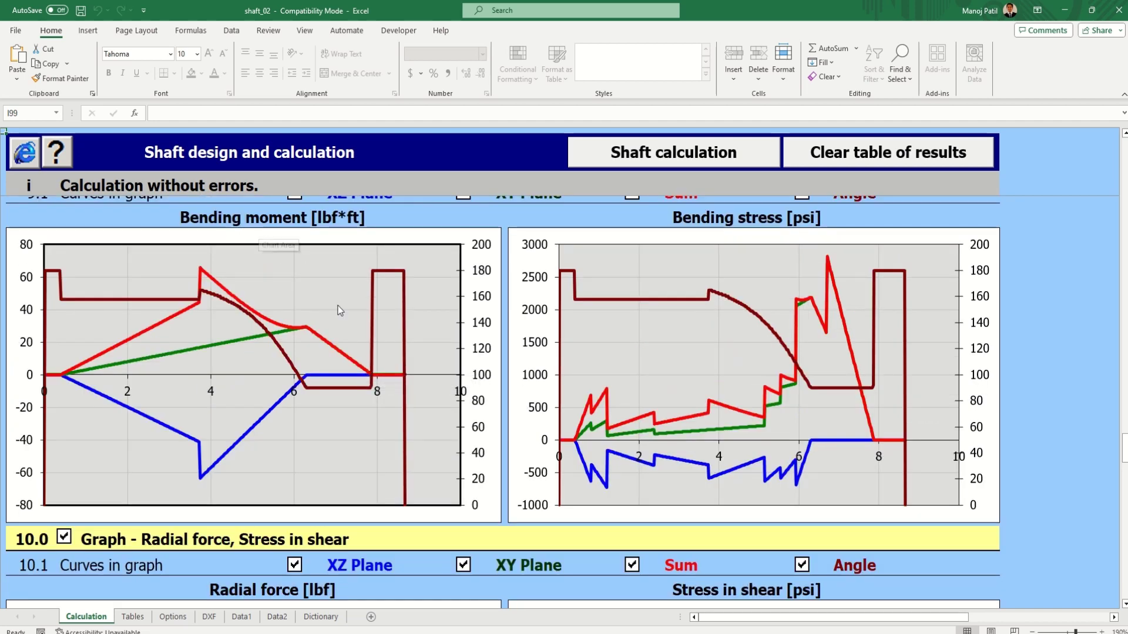
{"action": "scroll", "coordinate": [352, 329], "scroll_direction": "down", "scroll_amount": 4}
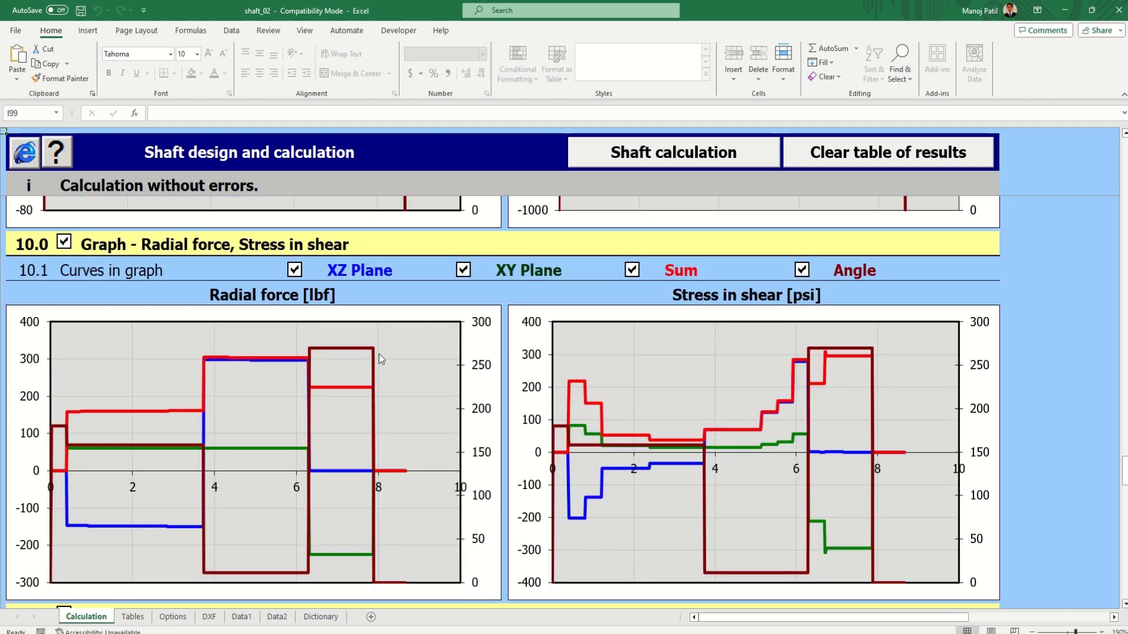
{"action": "scroll", "coordinate": [663, 320], "scroll_direction": "down", "scroll_amount": 4}
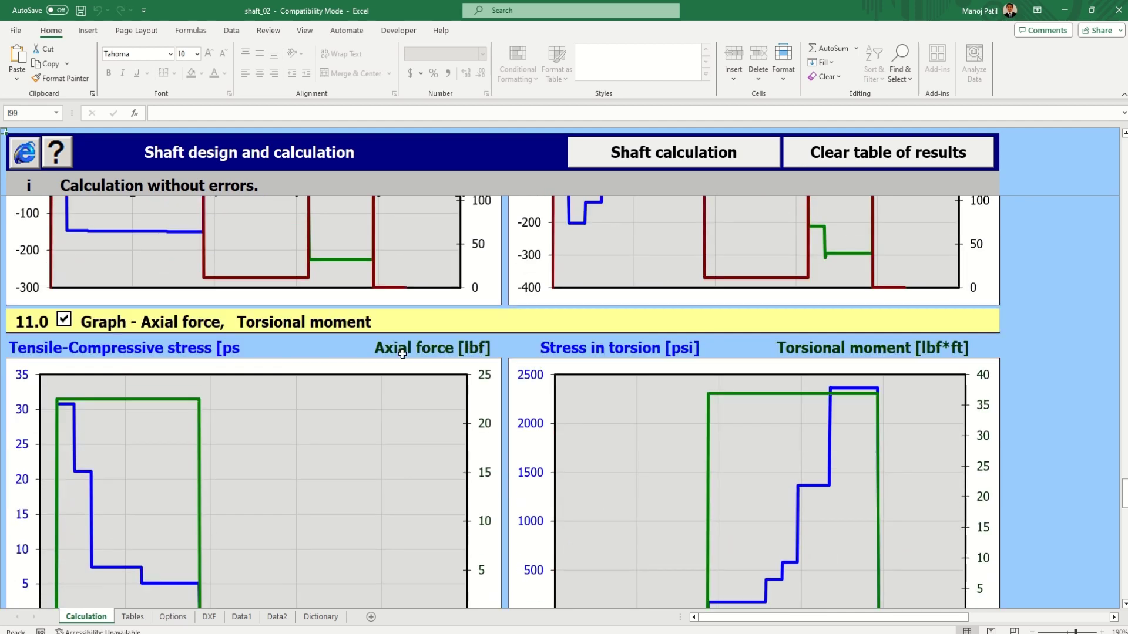
{"action": "scroll", "coordinate": [403, 354], "scroll_direction": "down", "scroll_amount": 4}
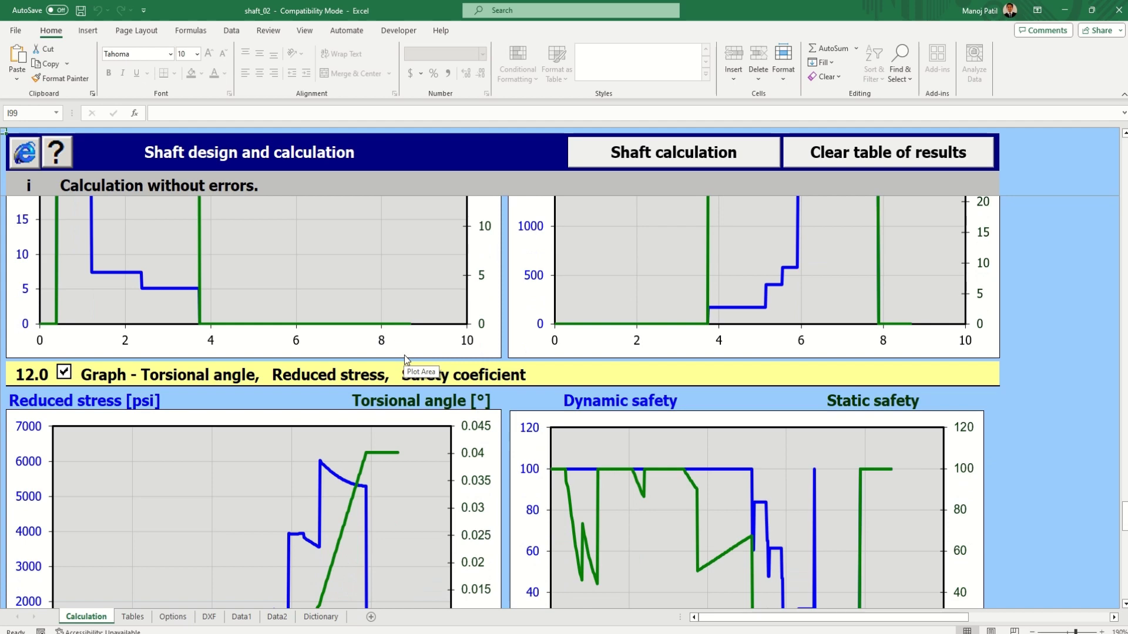
{"action": "scroll", "coordinate": [404, 355], "scroll_direction": "down", "scroll_amount": 2}
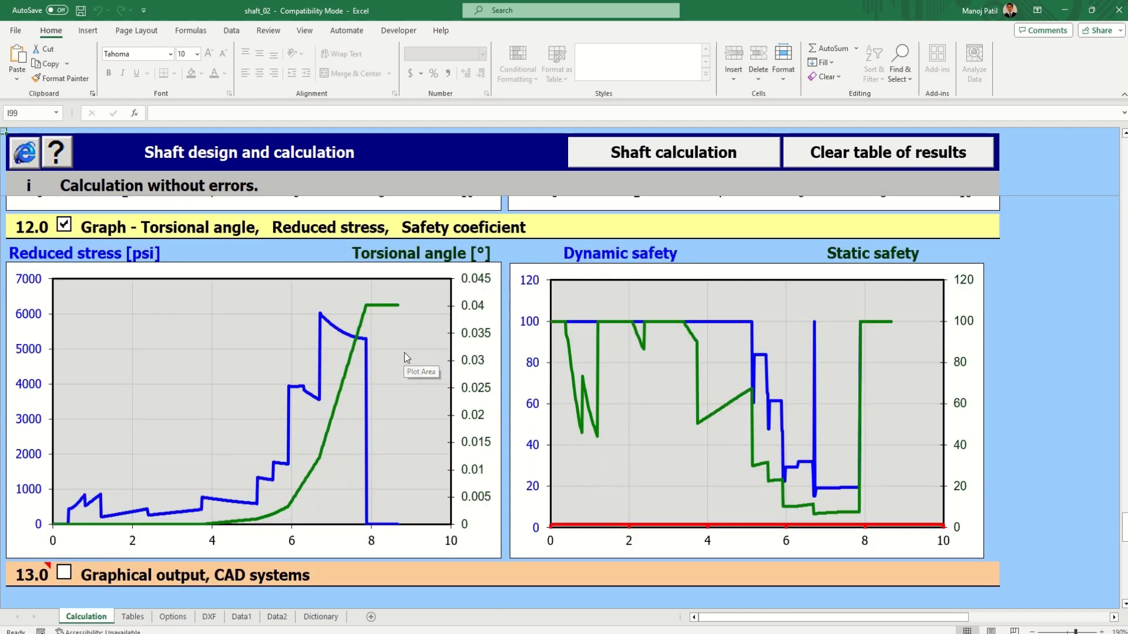
{"action": "scroll", "coordinate": [404, 350], "scroll_direction": "down", "scroll_amount": 1}
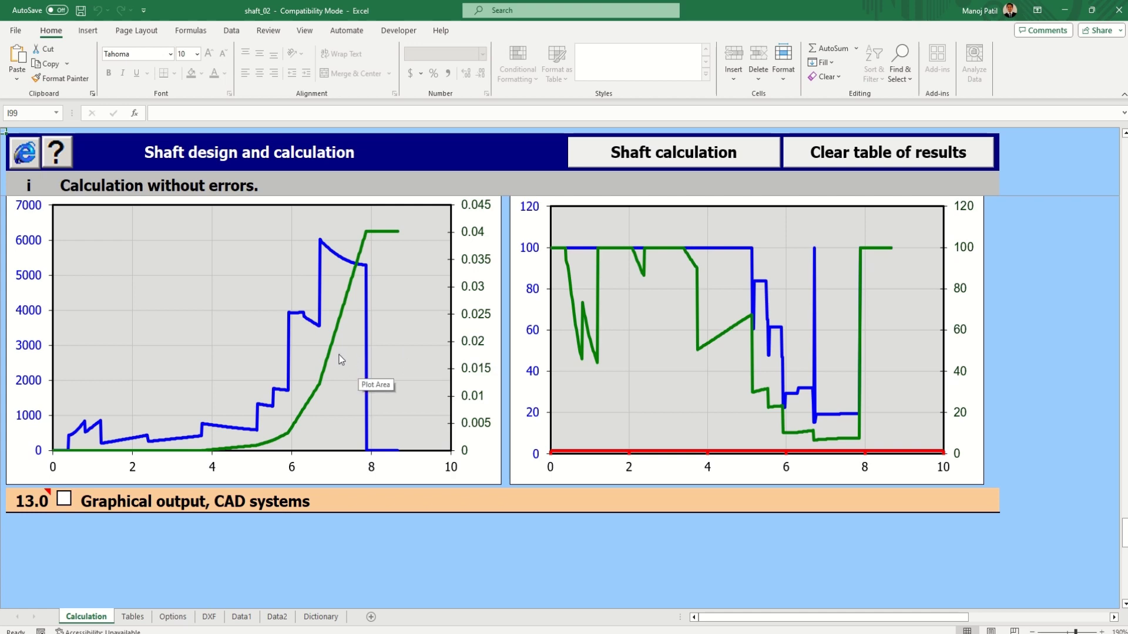
- Enable section 13.0, keeping DXF File as the 2D drawing output at Automatic scale
{"action": "left_click", "coordinate": [64, 499]}
{"action": "scroll", "coordinate": [353, 476], "scroll_direction": "down", "scroll_amount": 2}
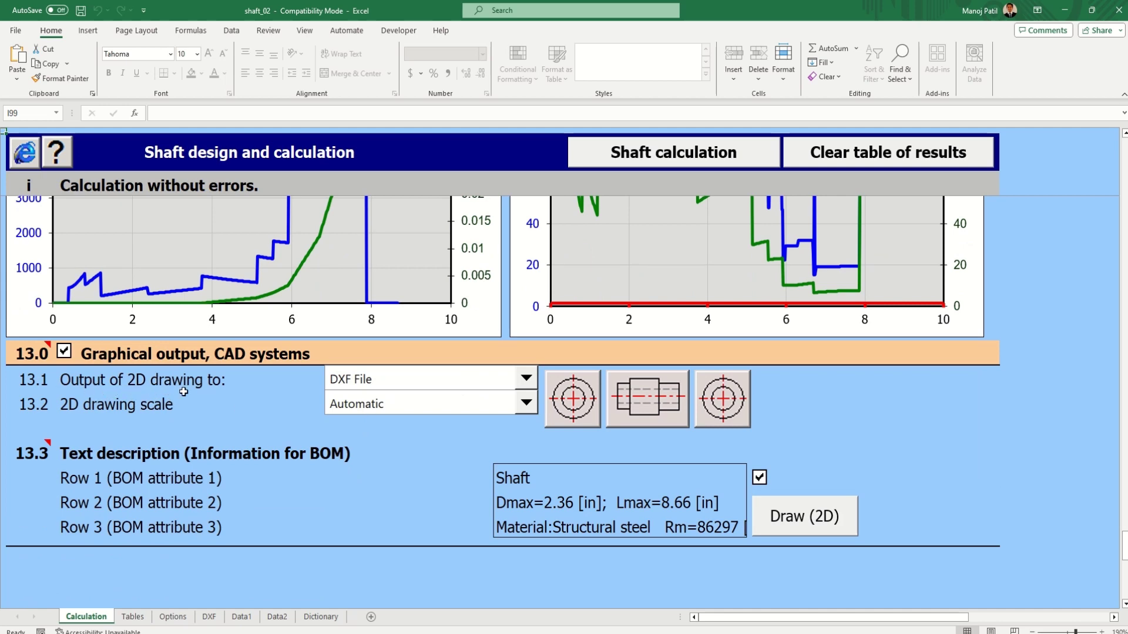
{"action": "left_click", "coordinate": [379, 380]}
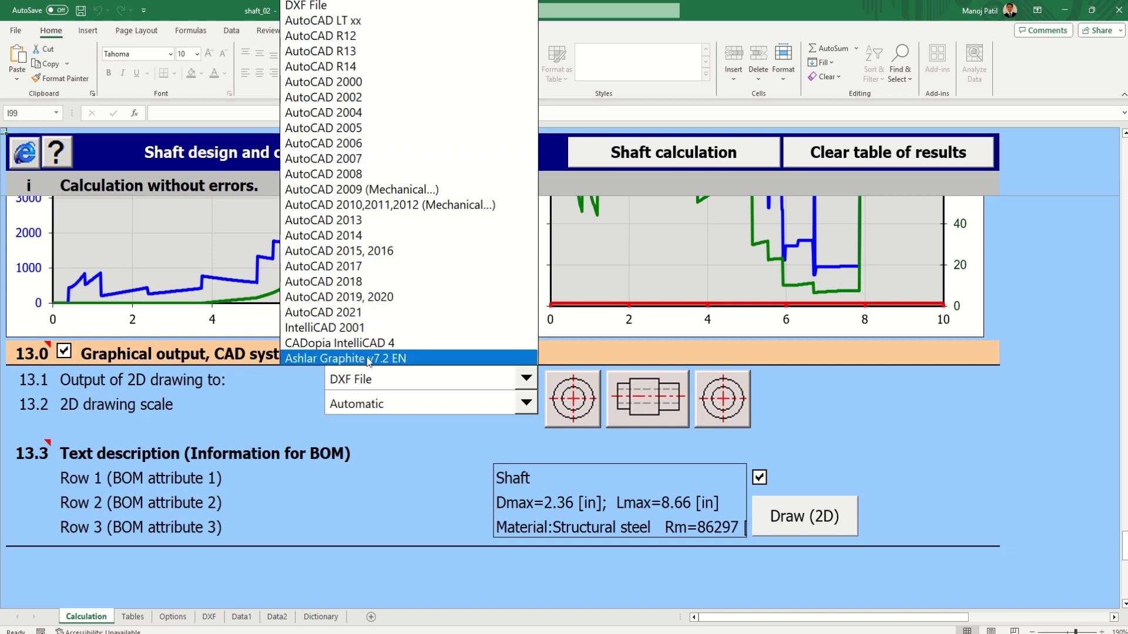
{"action": "left_click", "coordinate": [388, 402]}
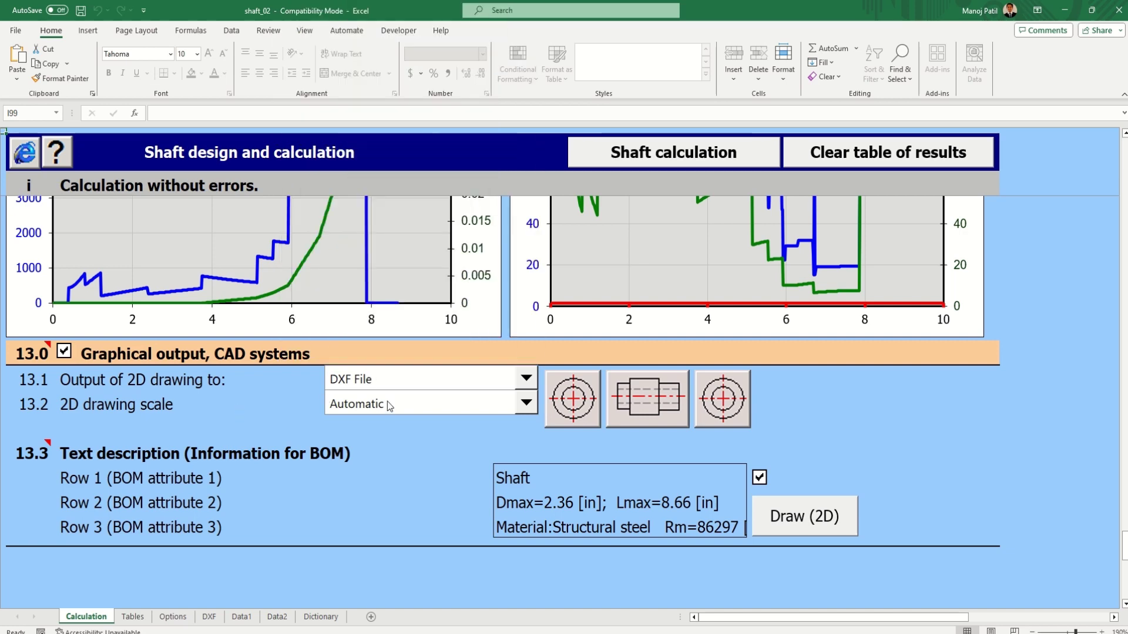
{"action": "left_click", "coordinate": [386, 401]}
{"action": "left_click", "coordinate": [387, 401]}
{"action": "scroll", "coordinate": [611, 467], "scroll_direction": "down", "scroll_amount": 1}
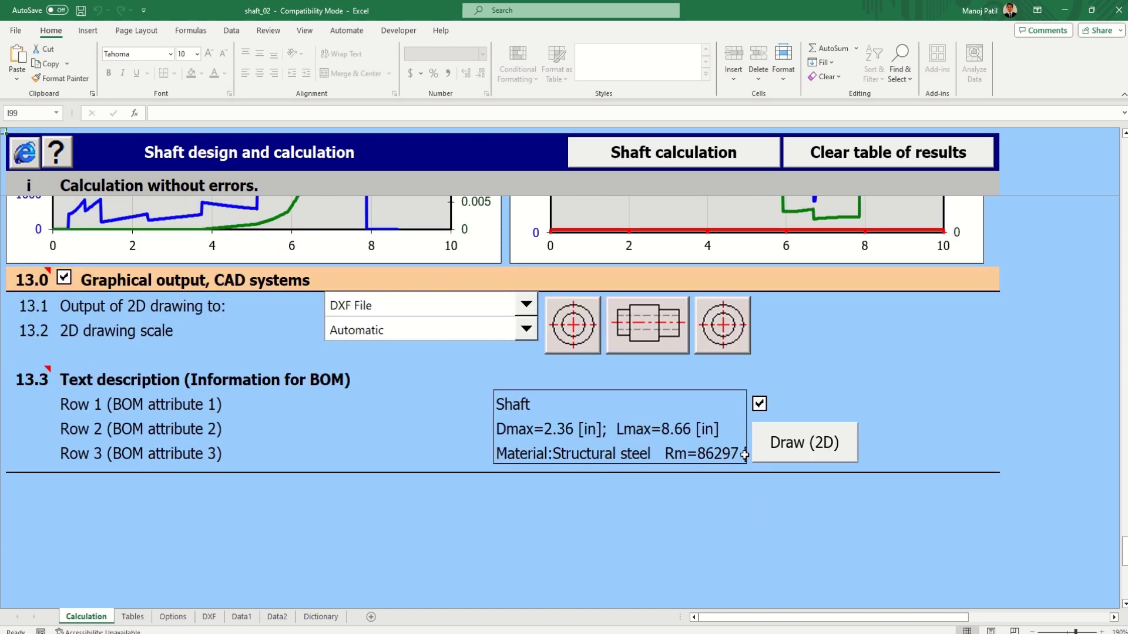